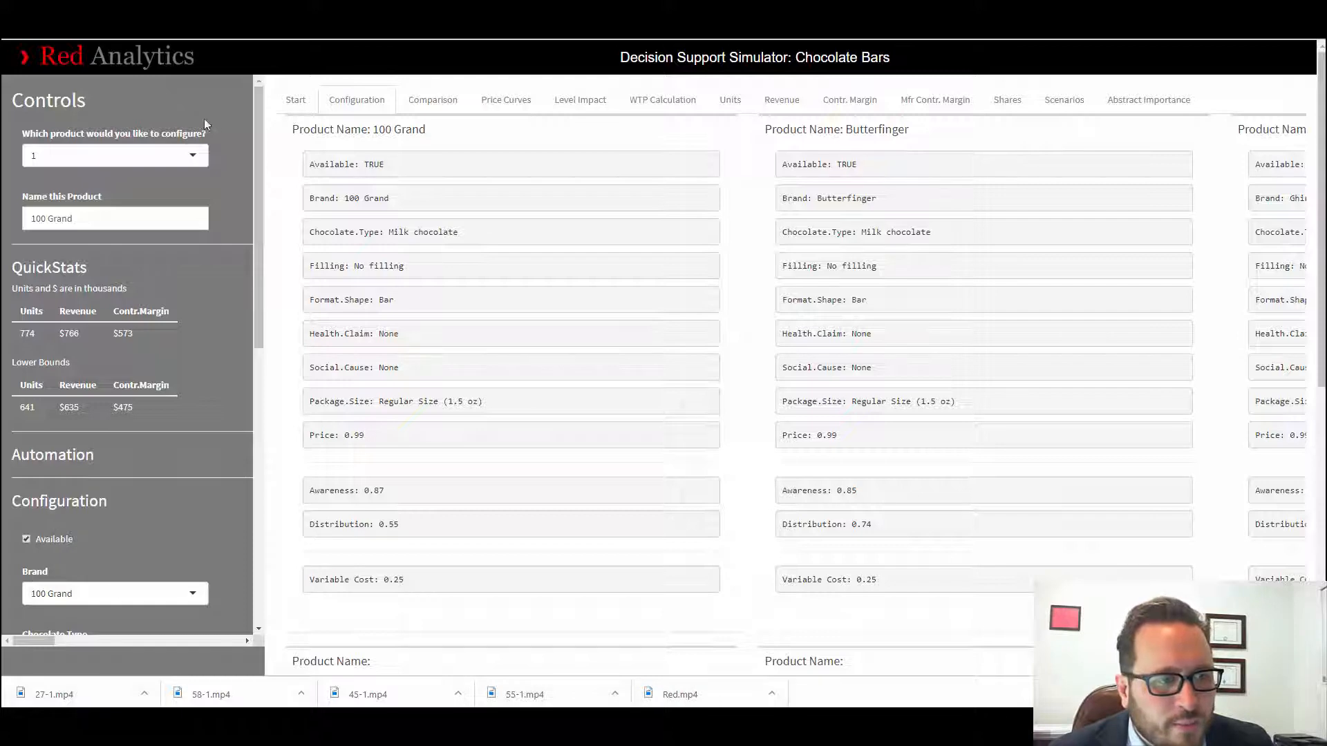
Step: Choose product 12, Twix, as the product to configure
click(192, 155)
drag(199, 187, 197, 258)
click(159, 261)
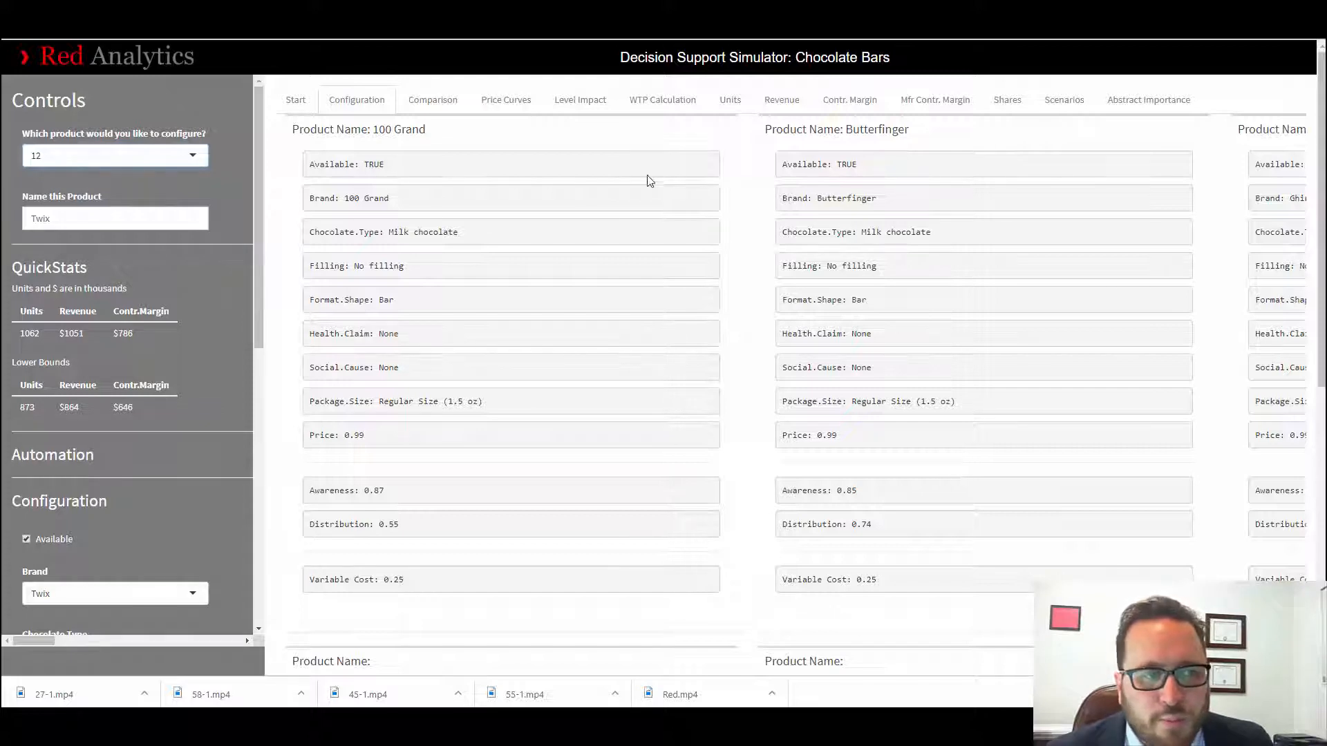
Step: Examine the Twix configuration column and its QuickStats units, revenue and contribution margin, including the lower bounds
click(745, 161)
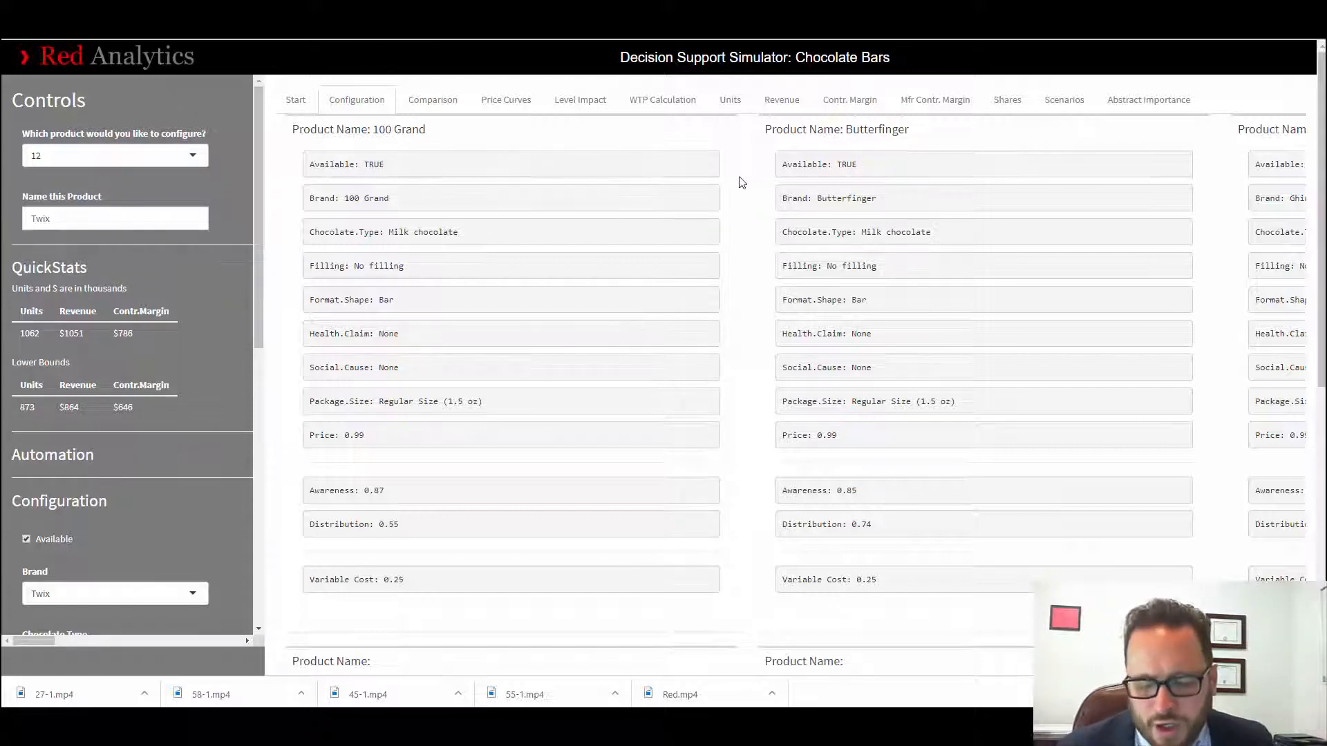
scroll(744, 182, right, 4)
scroll(741, 183, right, 20)
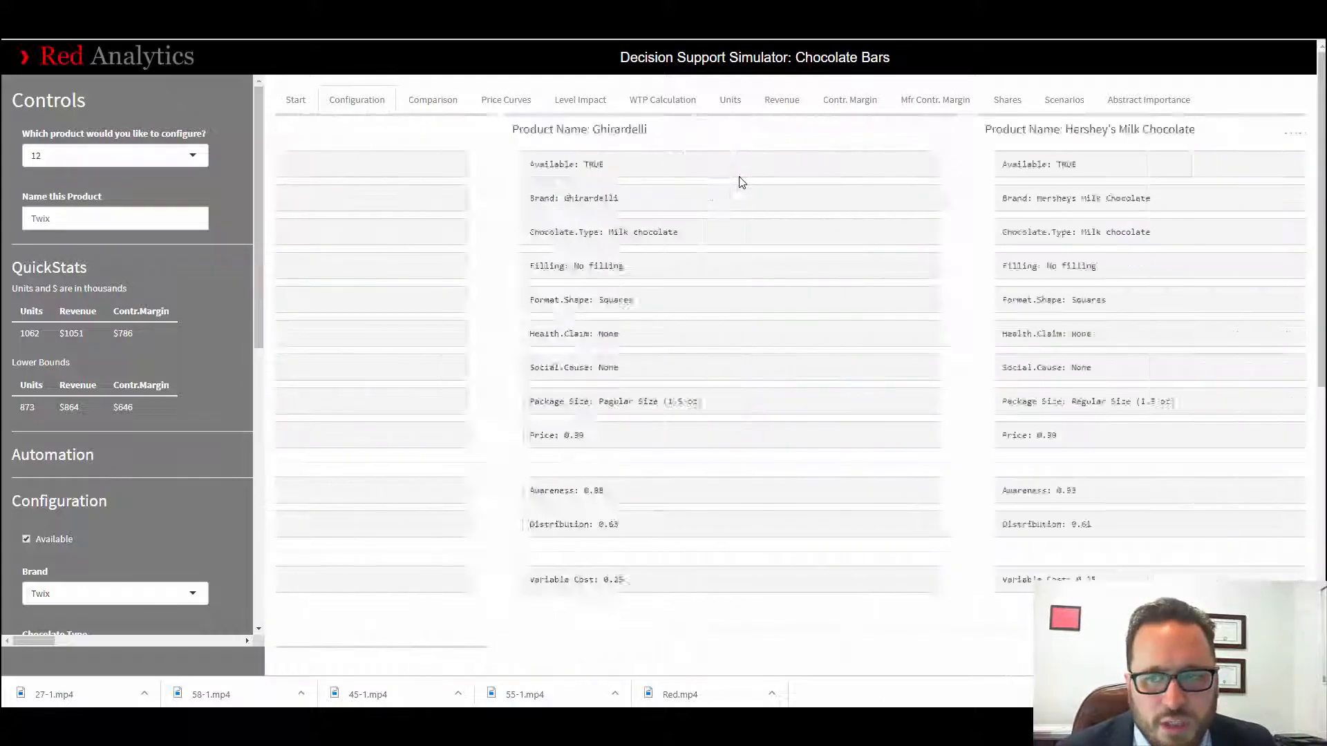
scroll(741, 182, right, 20)
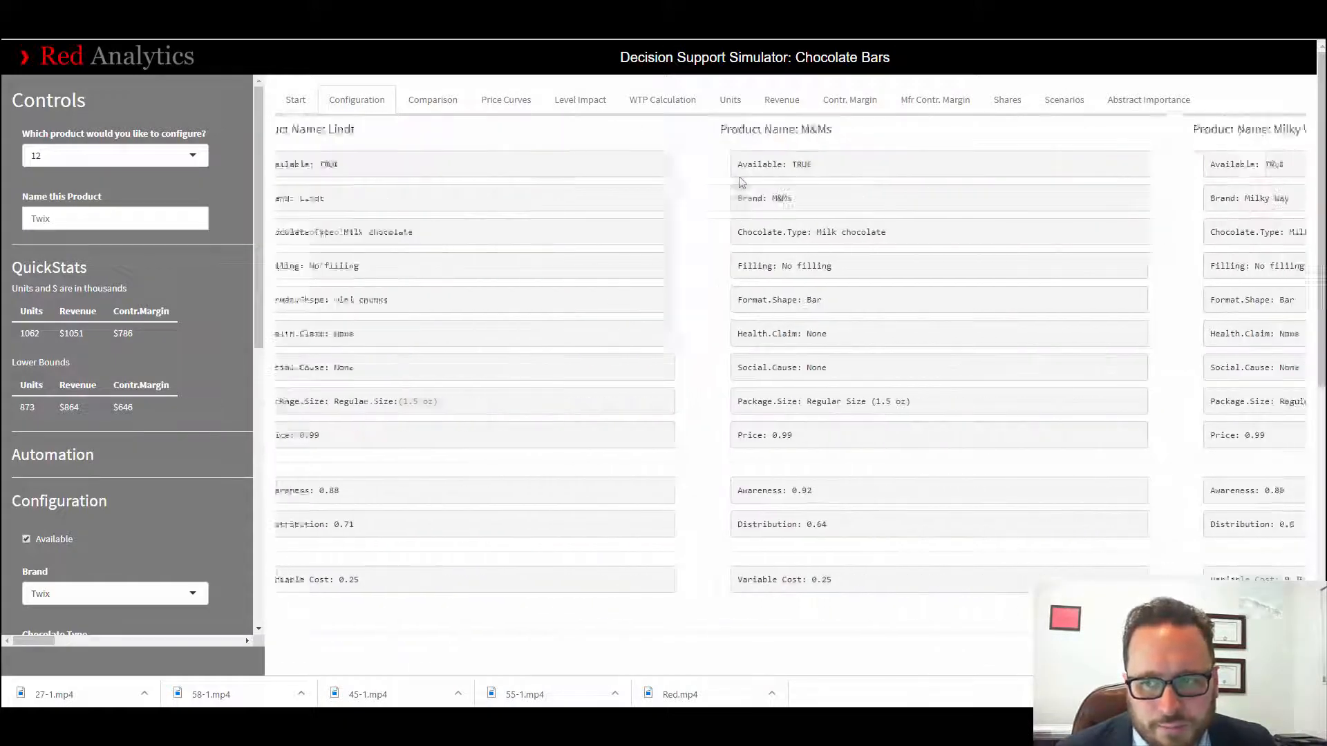
scroll(740, 183, right, 20)
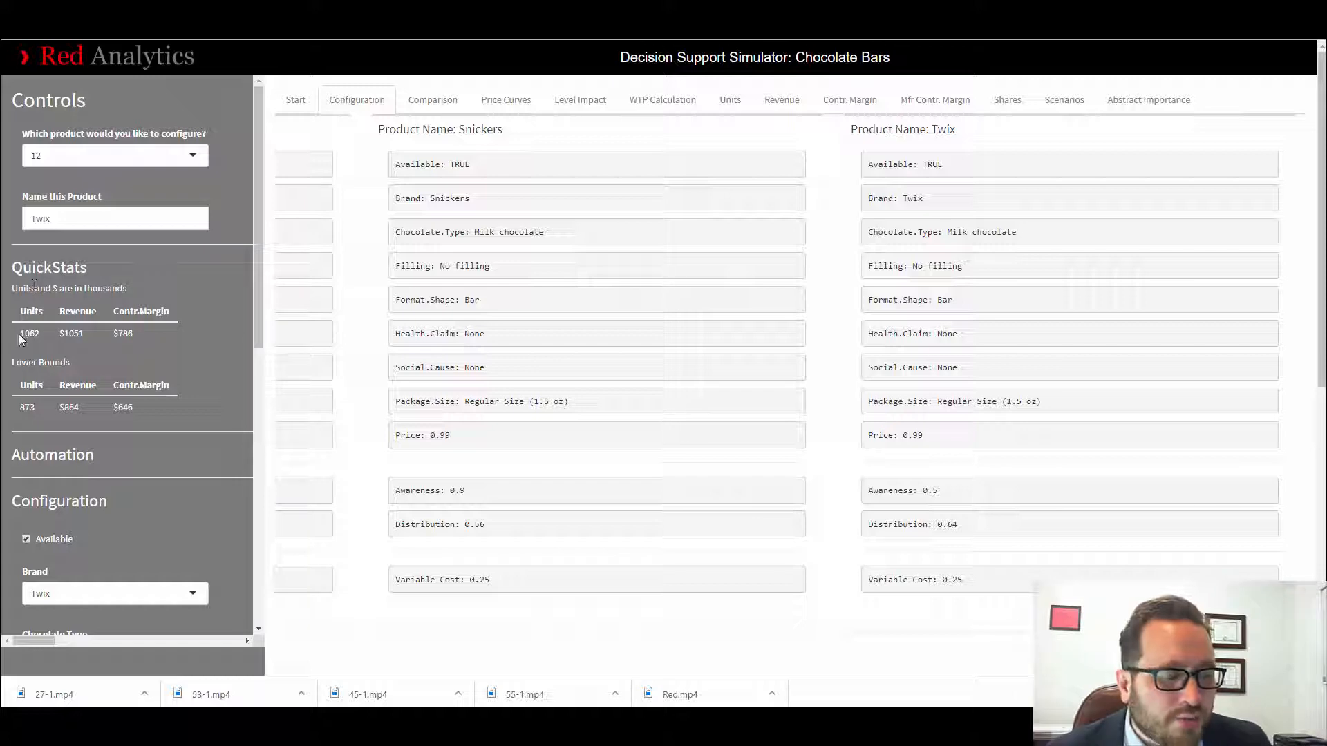
drag(19, 334, 37, 331)
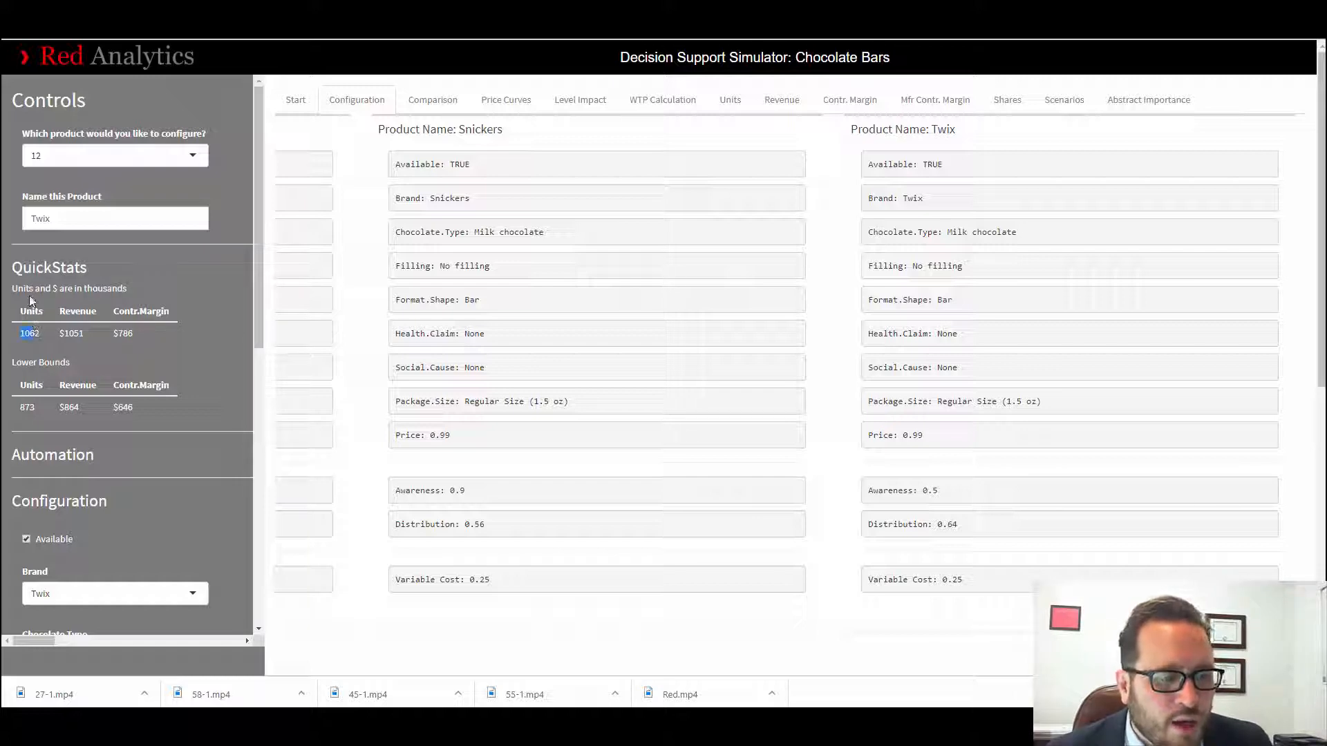
click(71, 338)
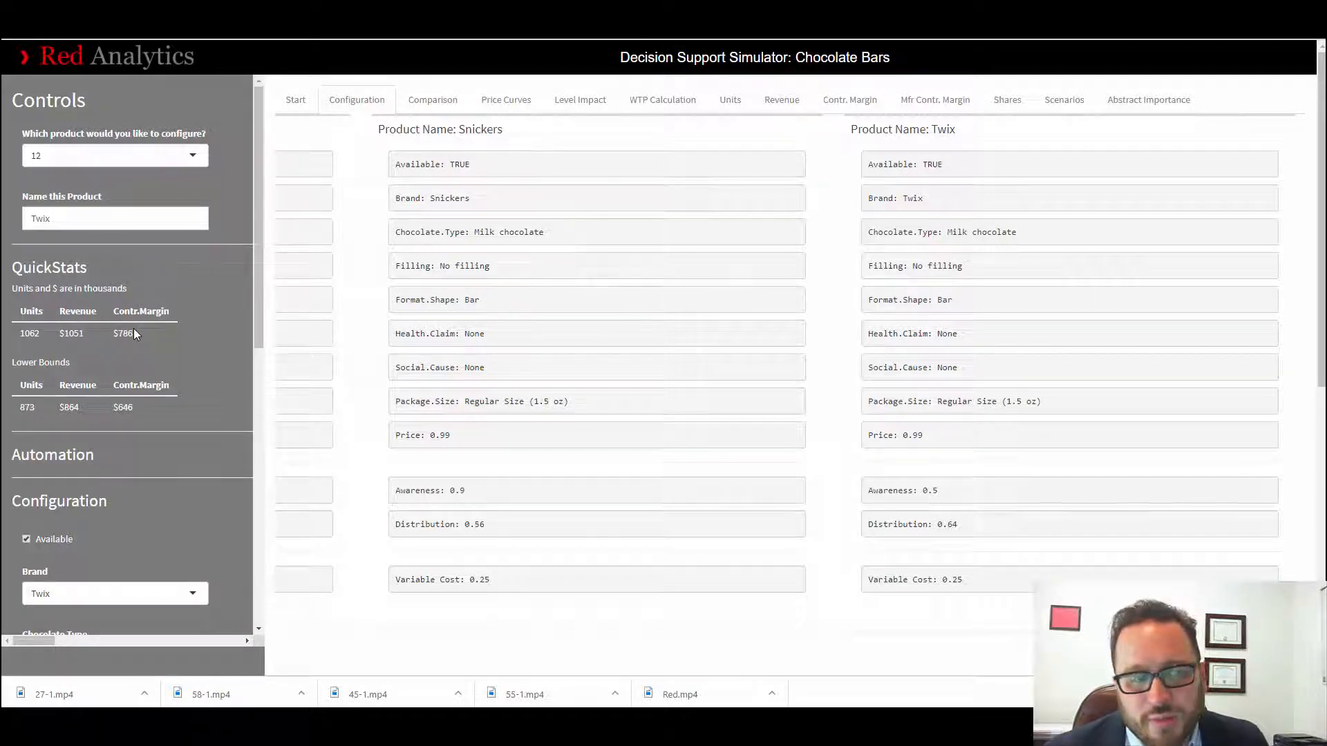
double_click(26, 408)
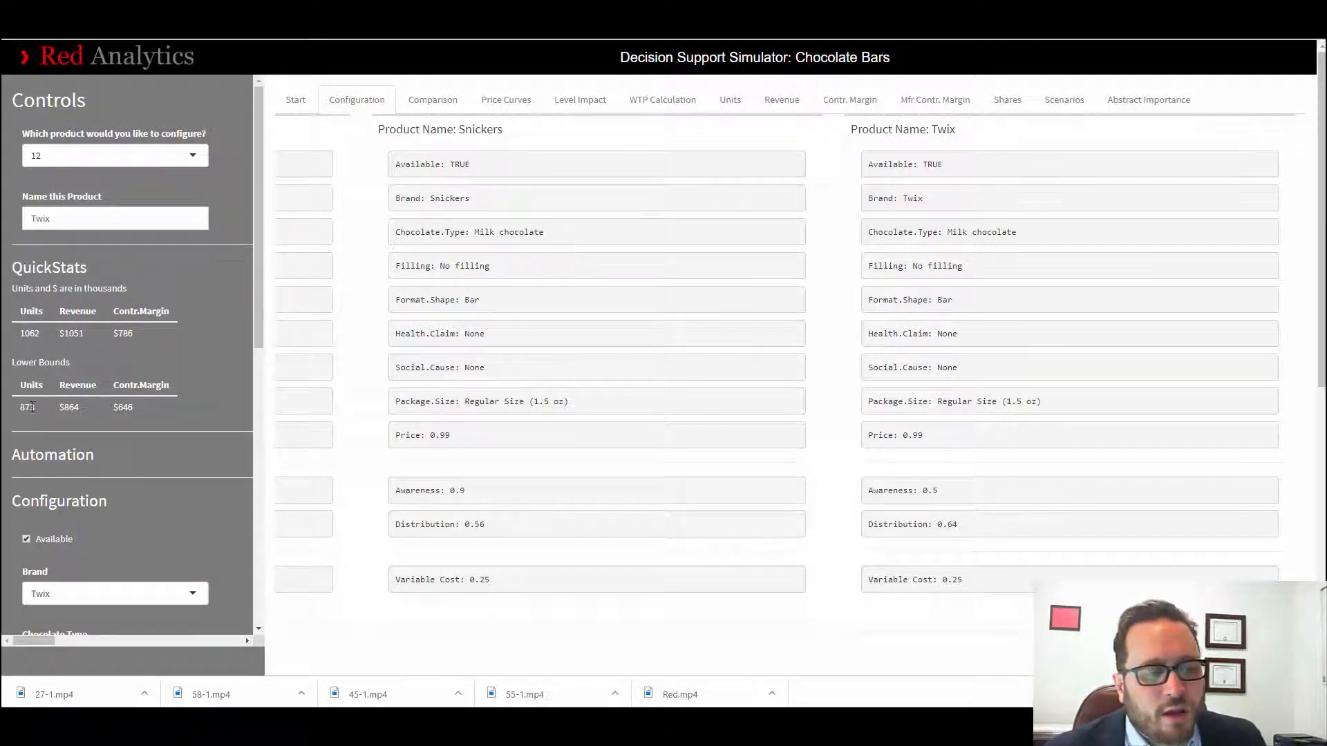
click(144, 409)
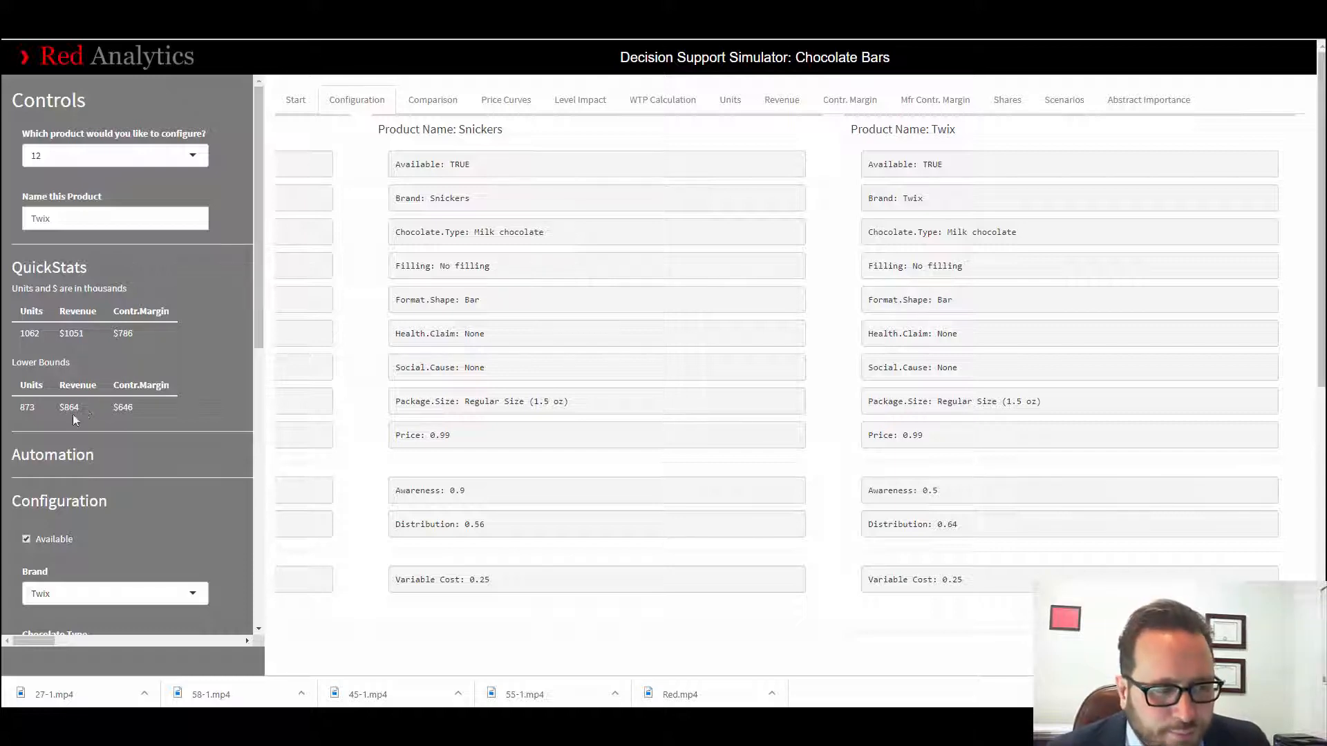
drag(13, 456, 110, 457)
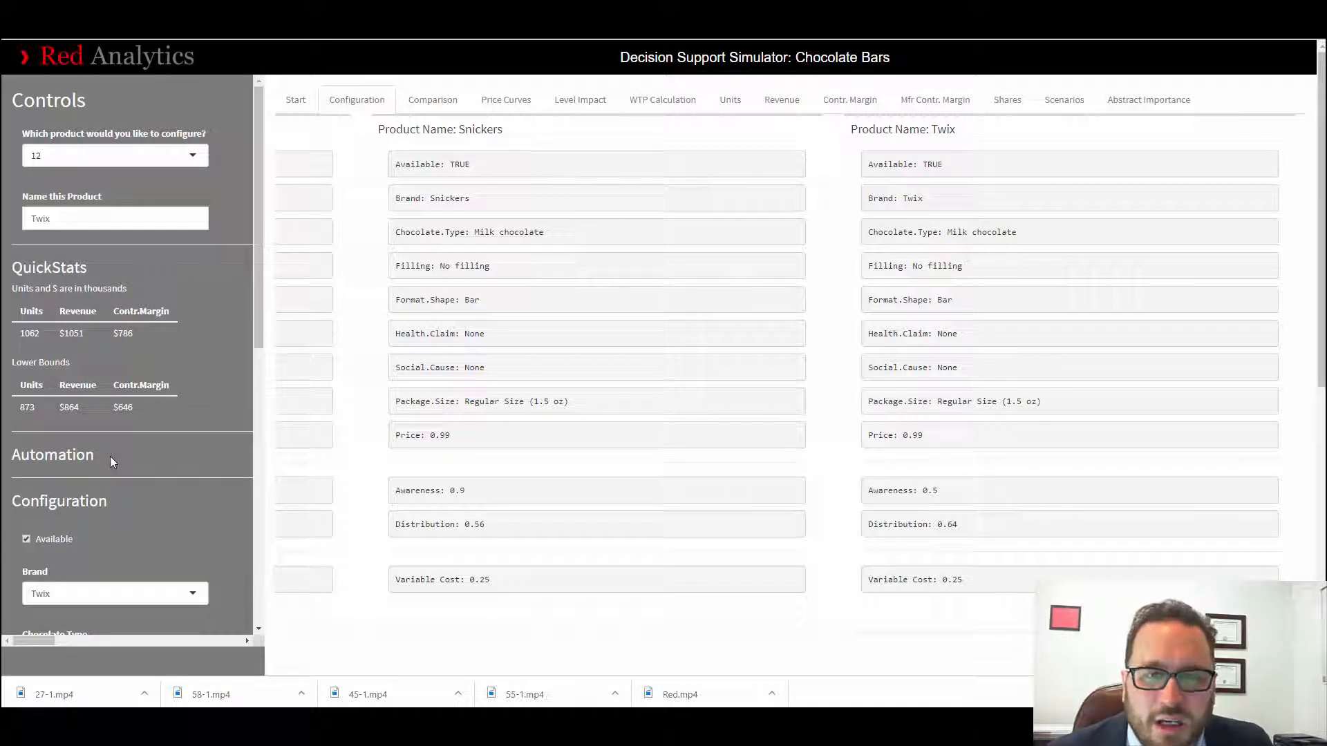
Step: Mark Twix as unavailable to test the effect on its QuickStats, and make it available again
scroll(110, 459, down, 1)
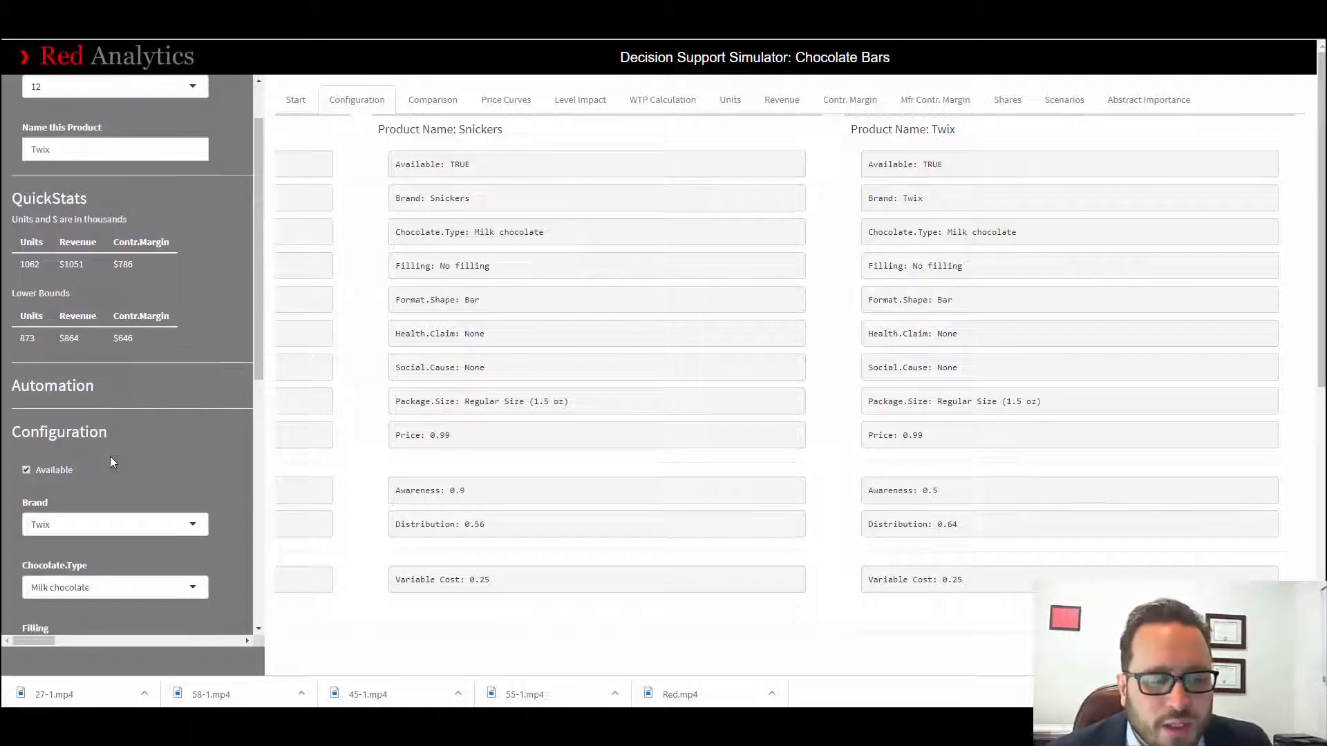
scroll(110, 462, down, 2)
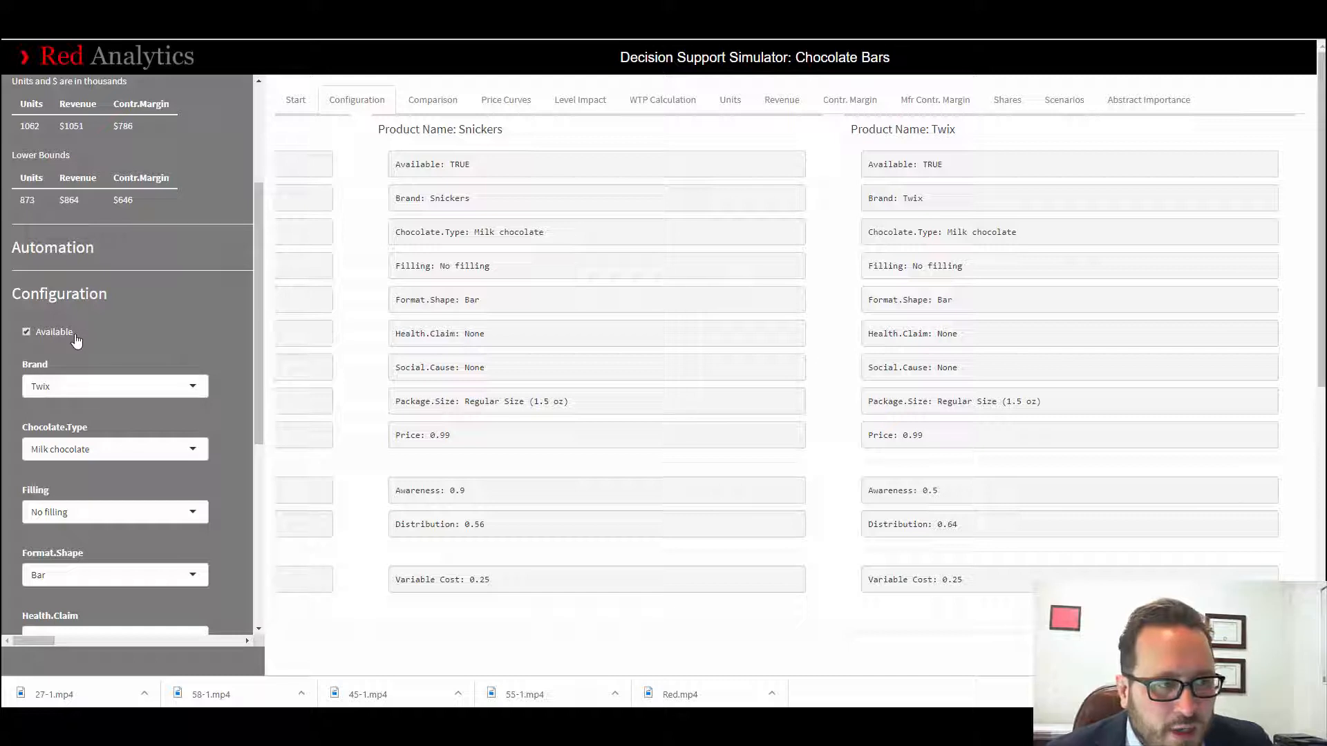
click(27, 333)
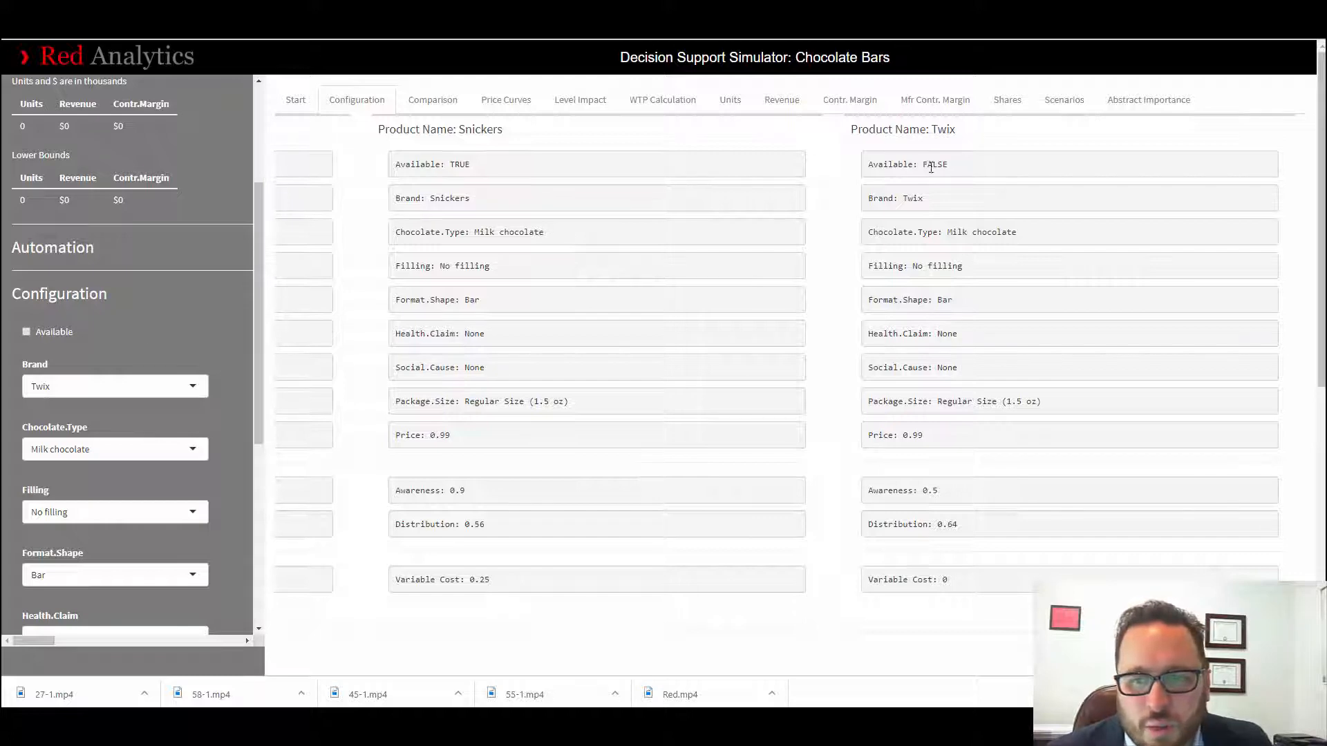
drag(928, 165, 971, 163)
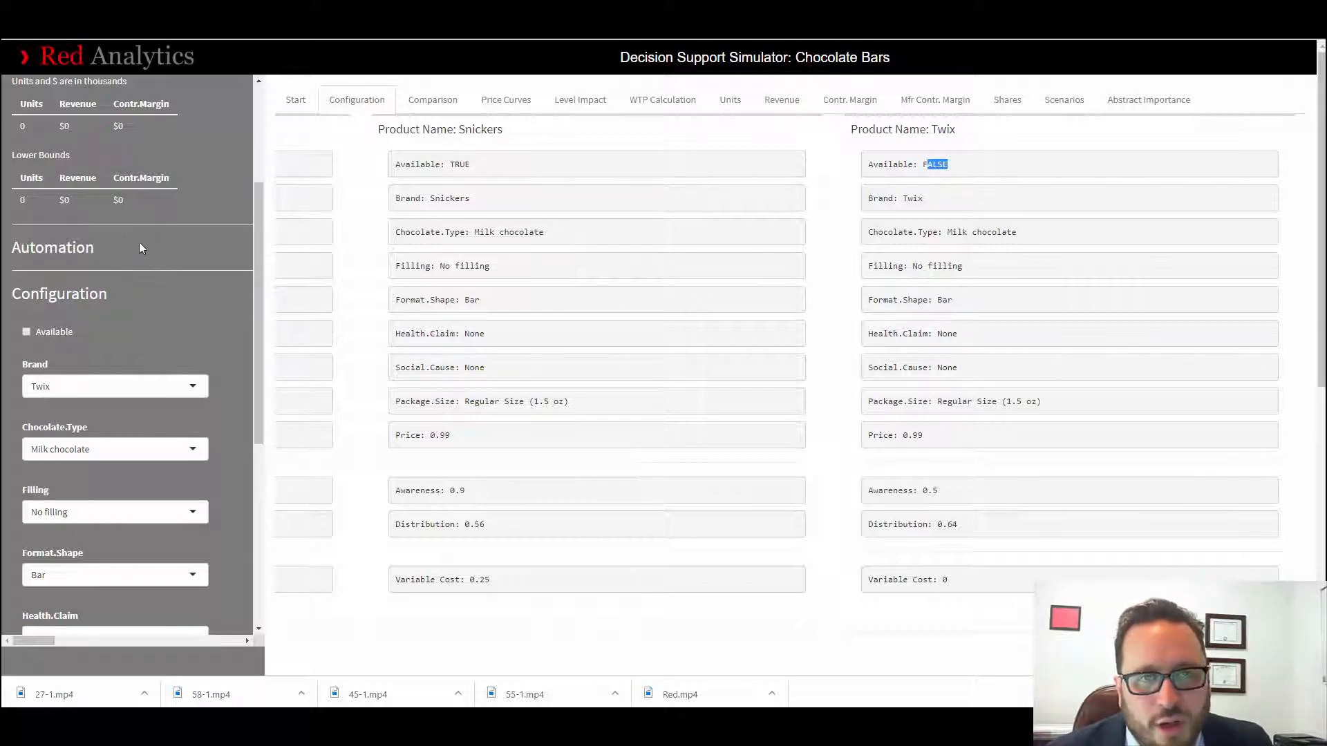
click(26, 332)
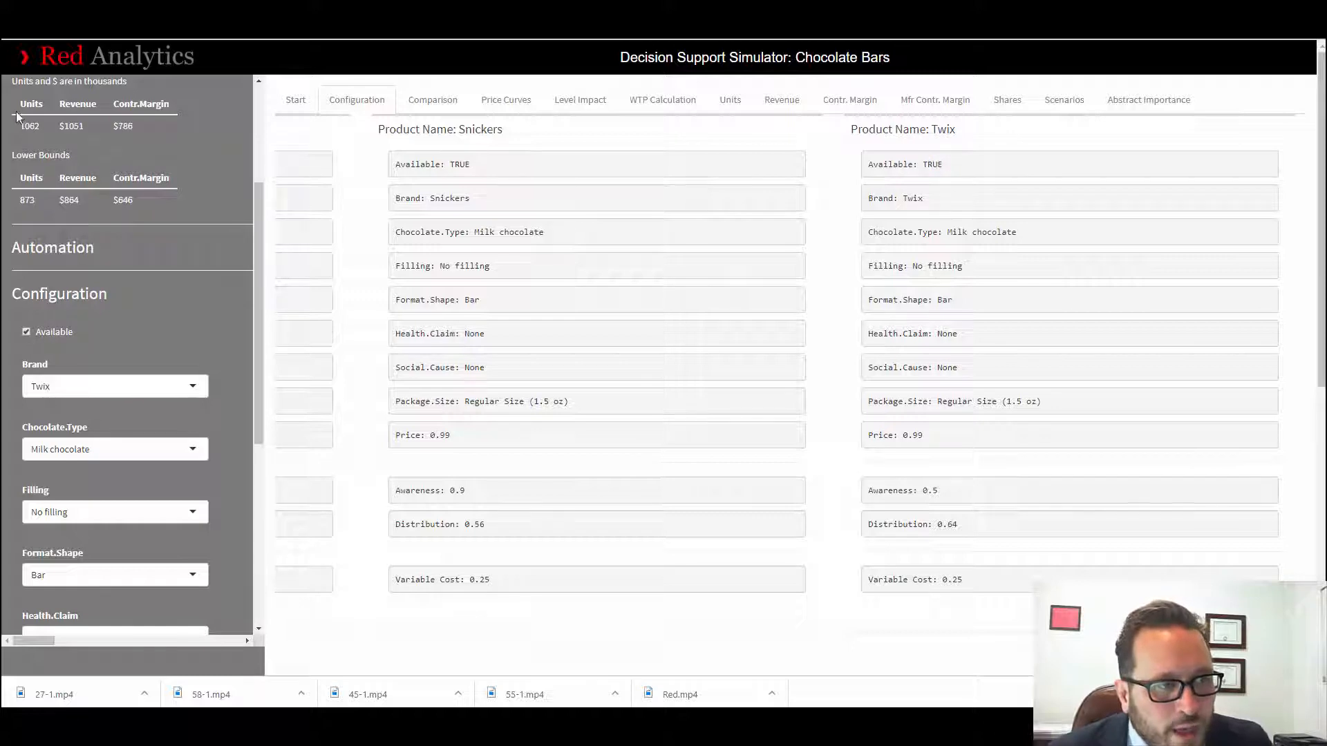
drag(21, 127, 53, 129)
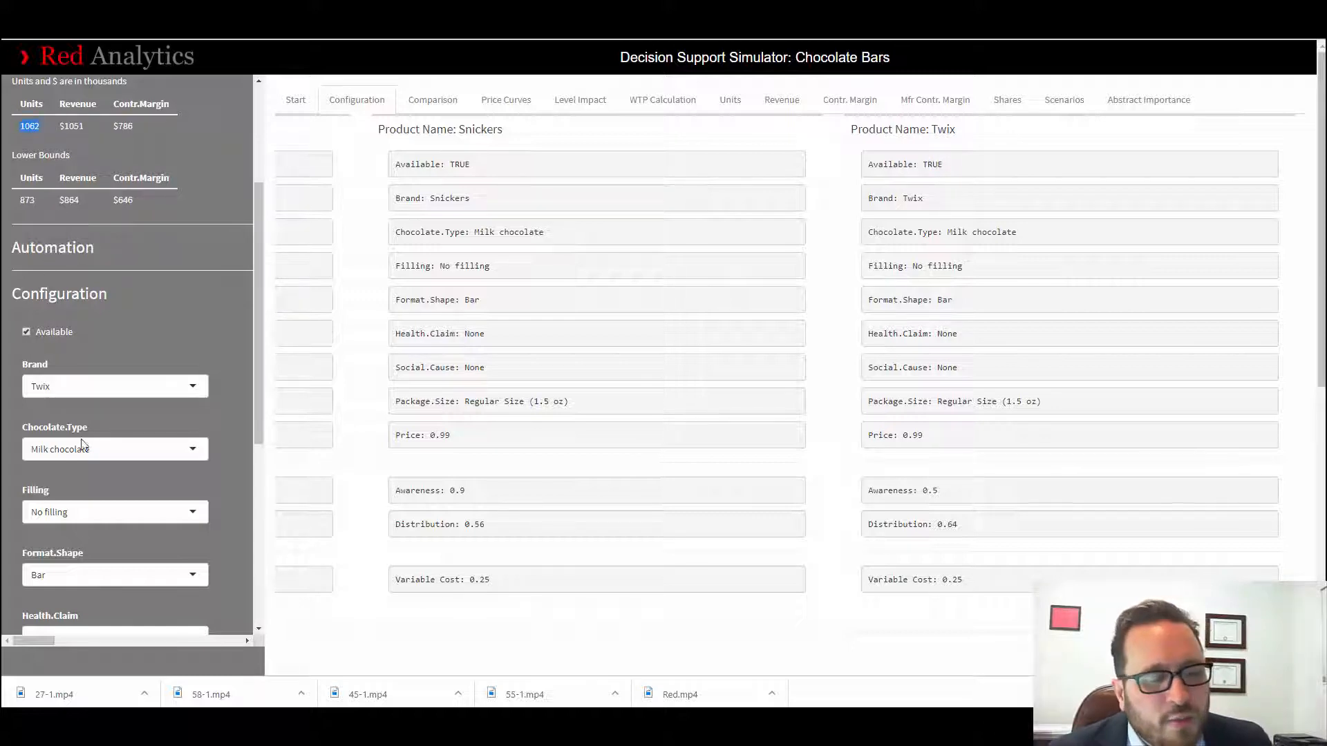
Step: Test Dark chocolate, White chocolate and Variety as the Twix chocolate type, and return it to Milk chocolate
click(188, 449)
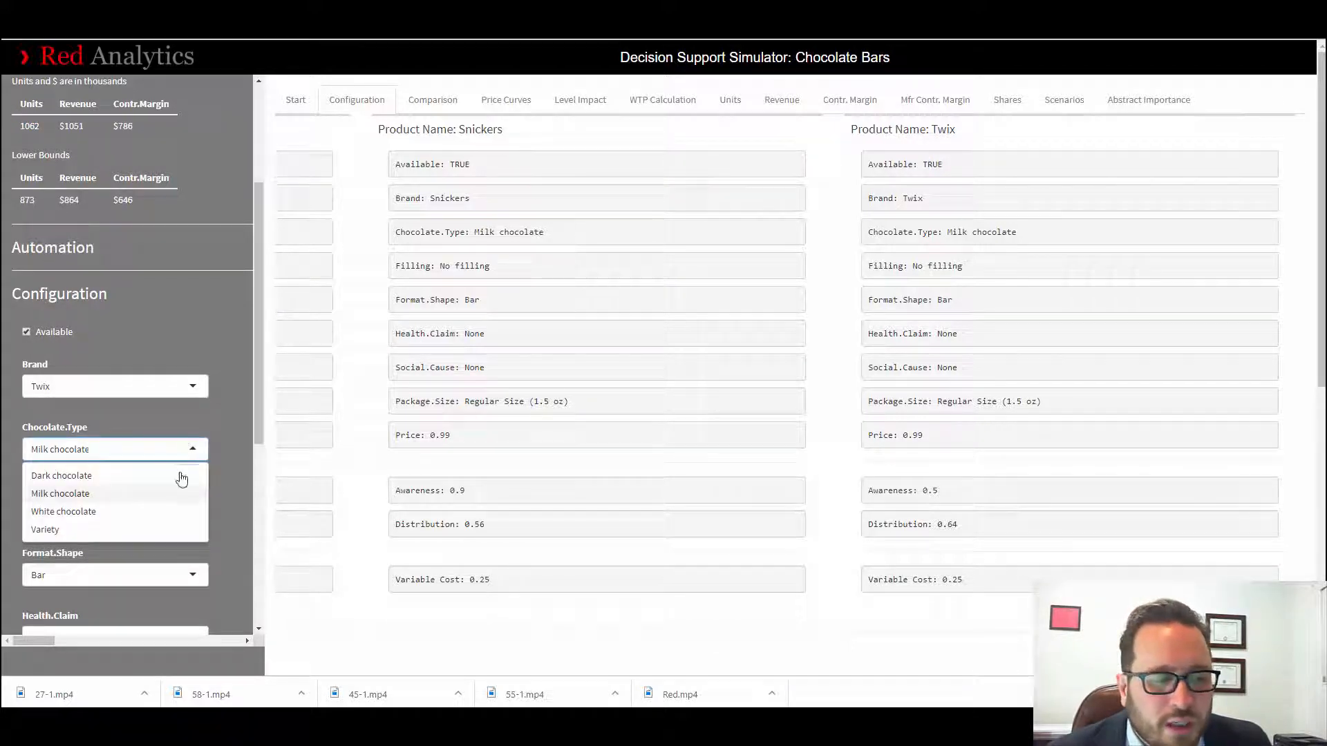
click(170, 475)
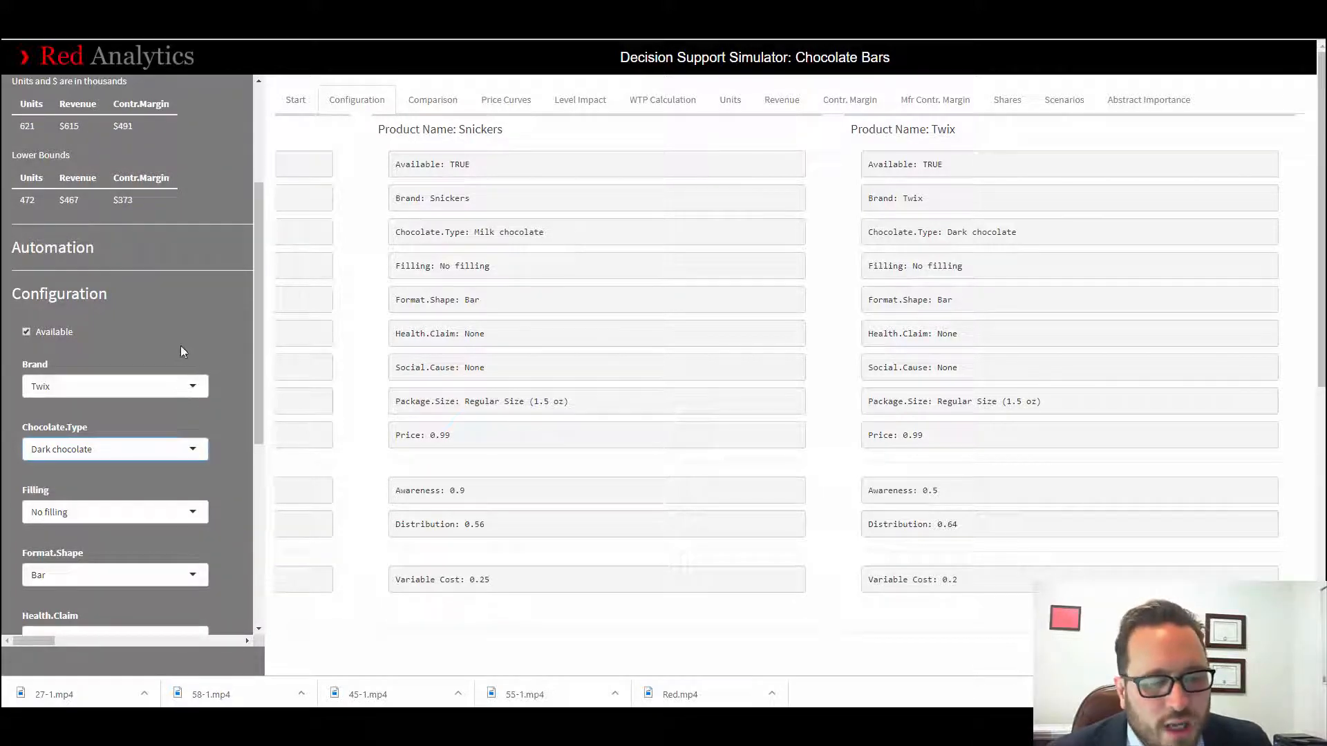
click(193, 449)
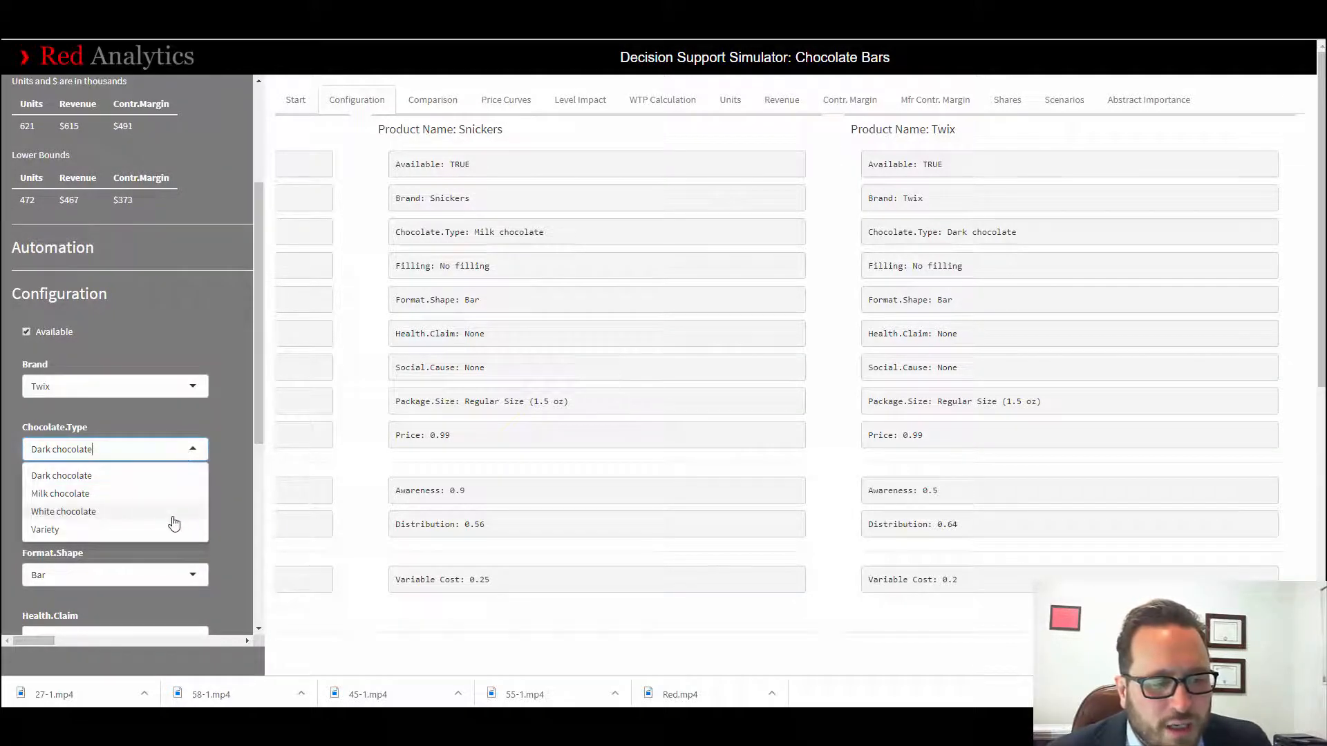
click(175, 511)
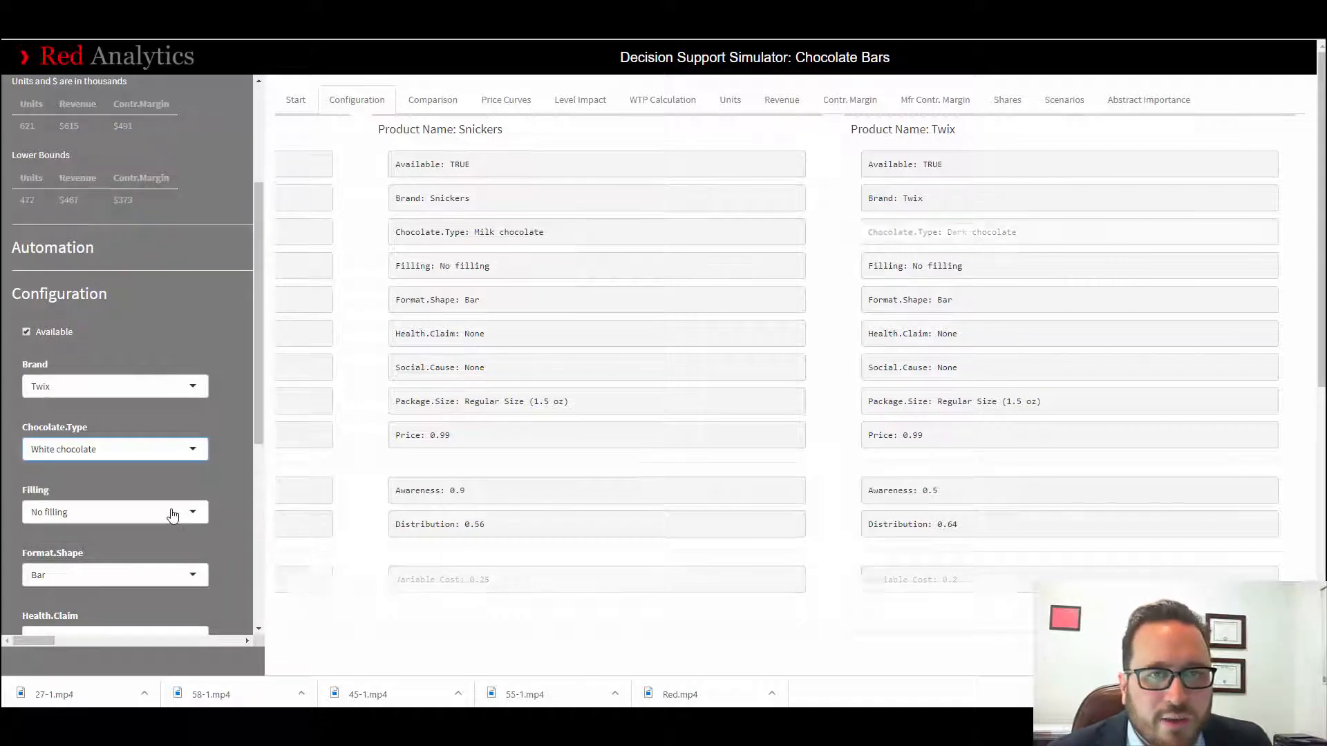
click(208, 448)
click(163, 521)
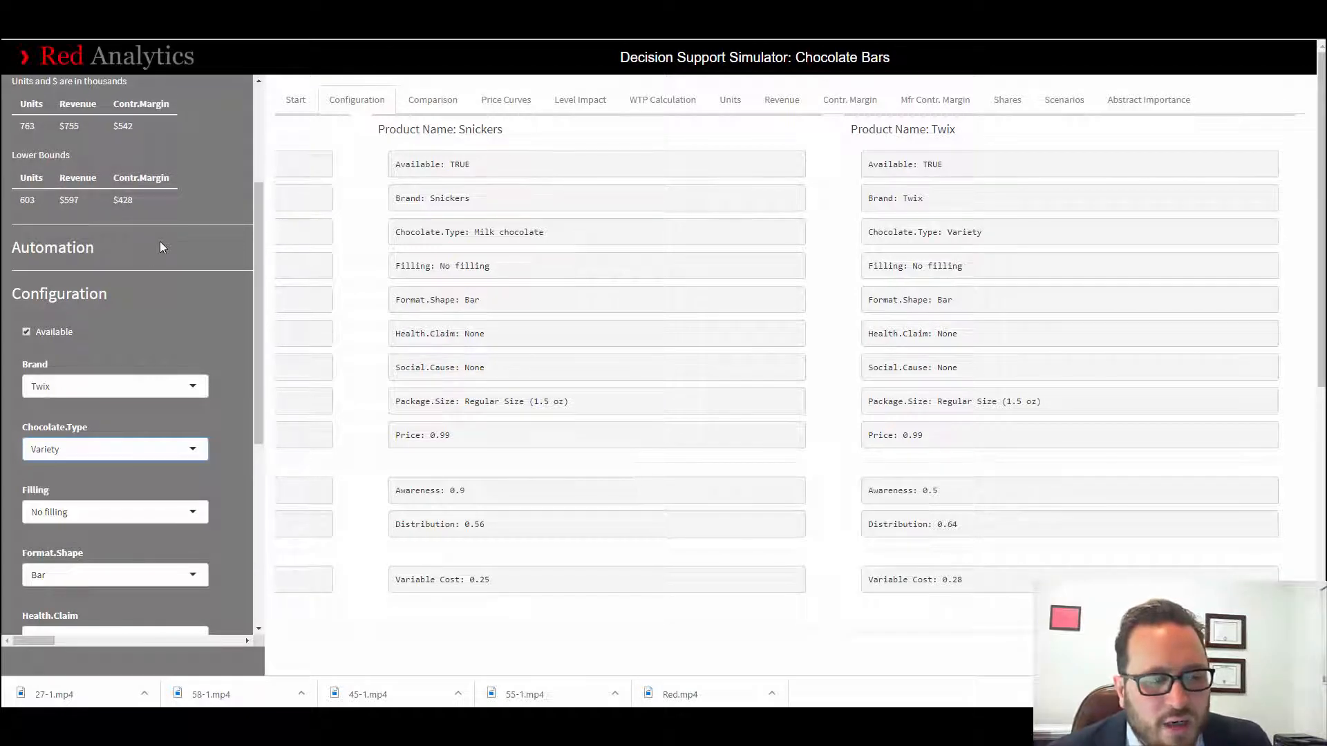
click(194, 458)
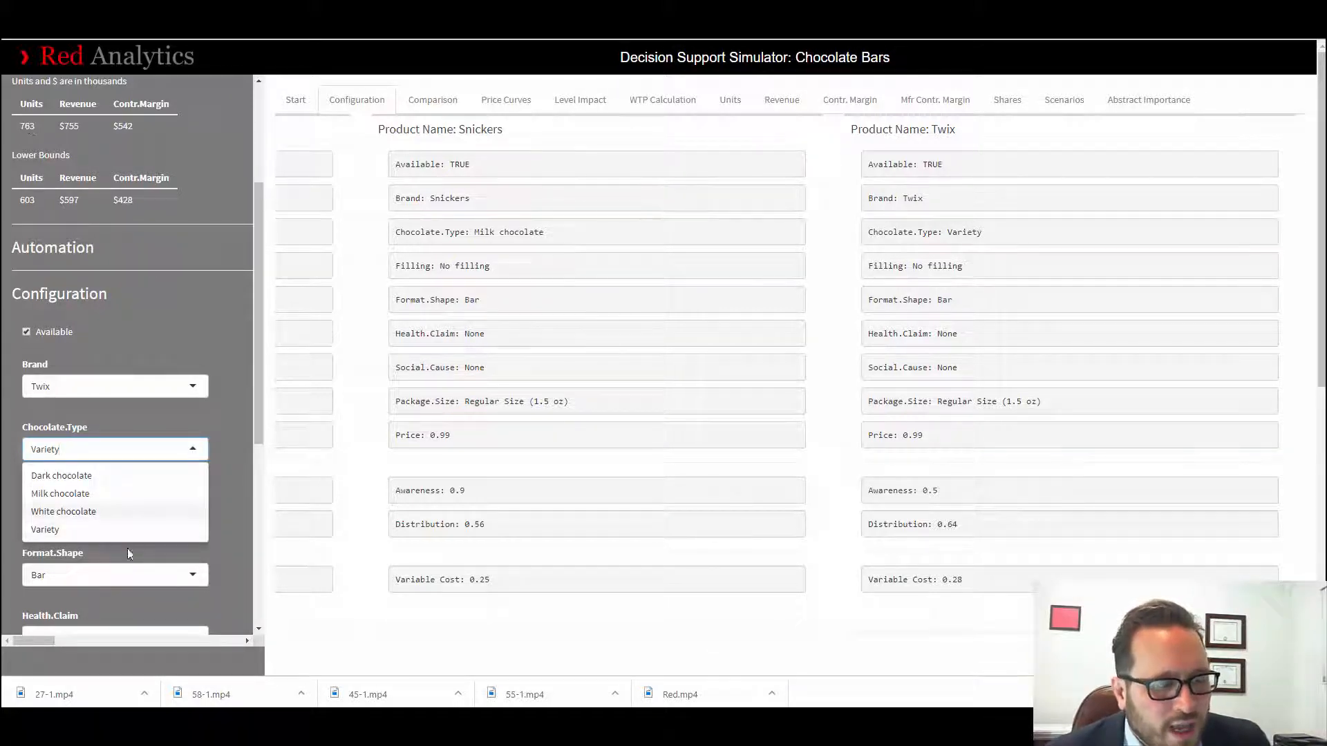
click(133, 493)
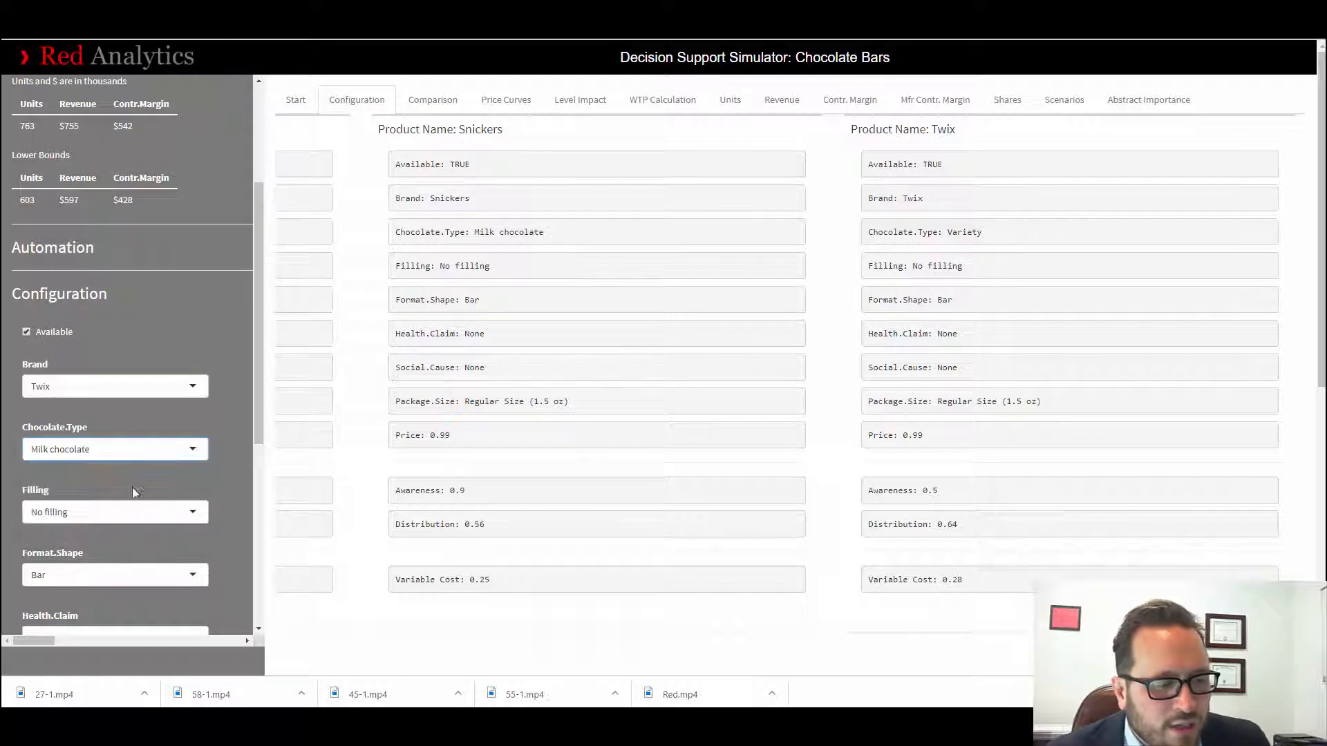
Step: Test Hazelnut creme and Peanut butter as the Twix filling, and return it to No filling
click(194, 511)
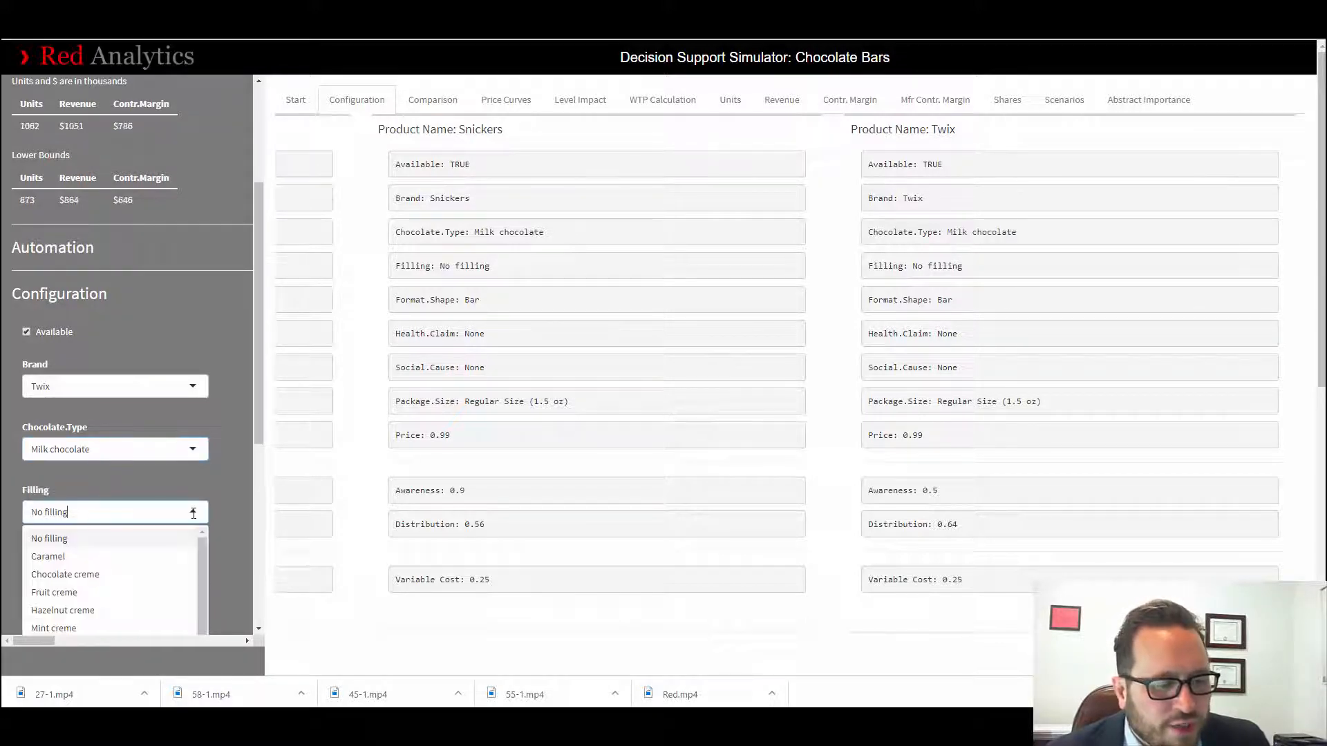
scroll(168, 611, down, 1)
click(163, 605)
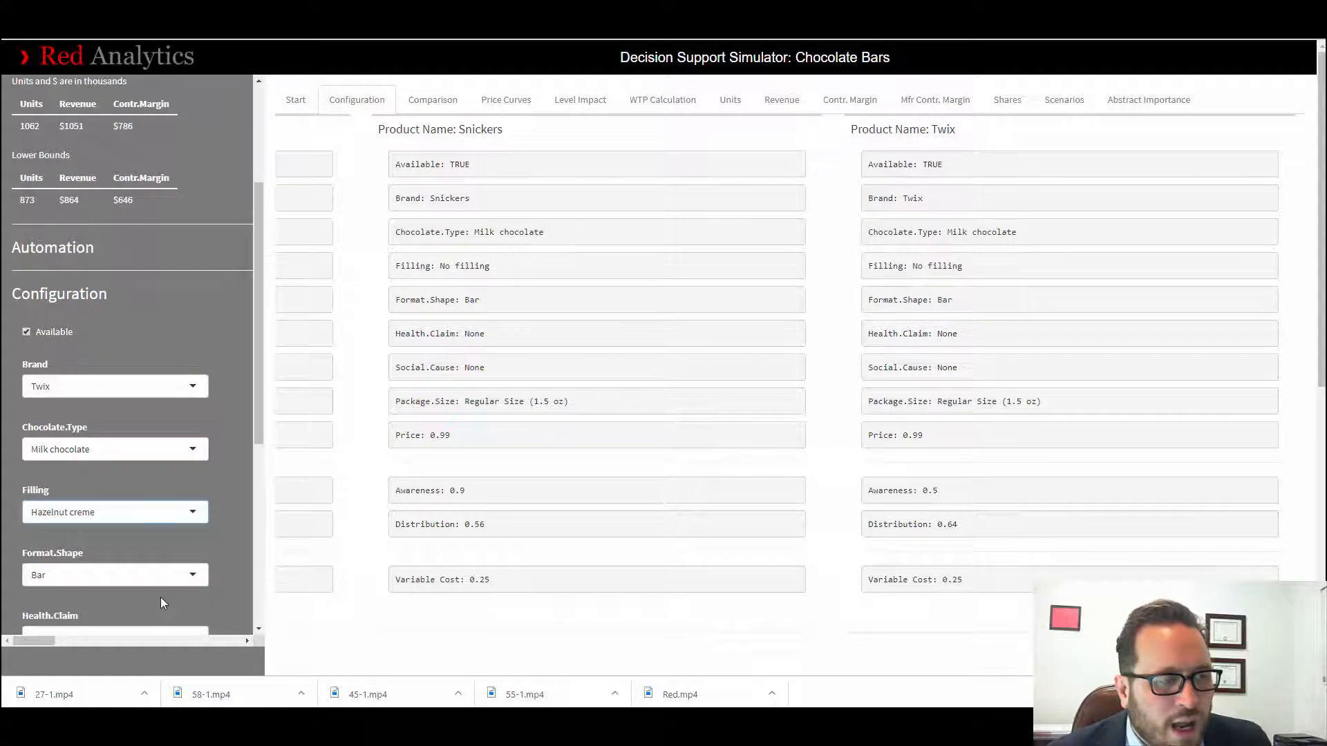
click(198, 512)
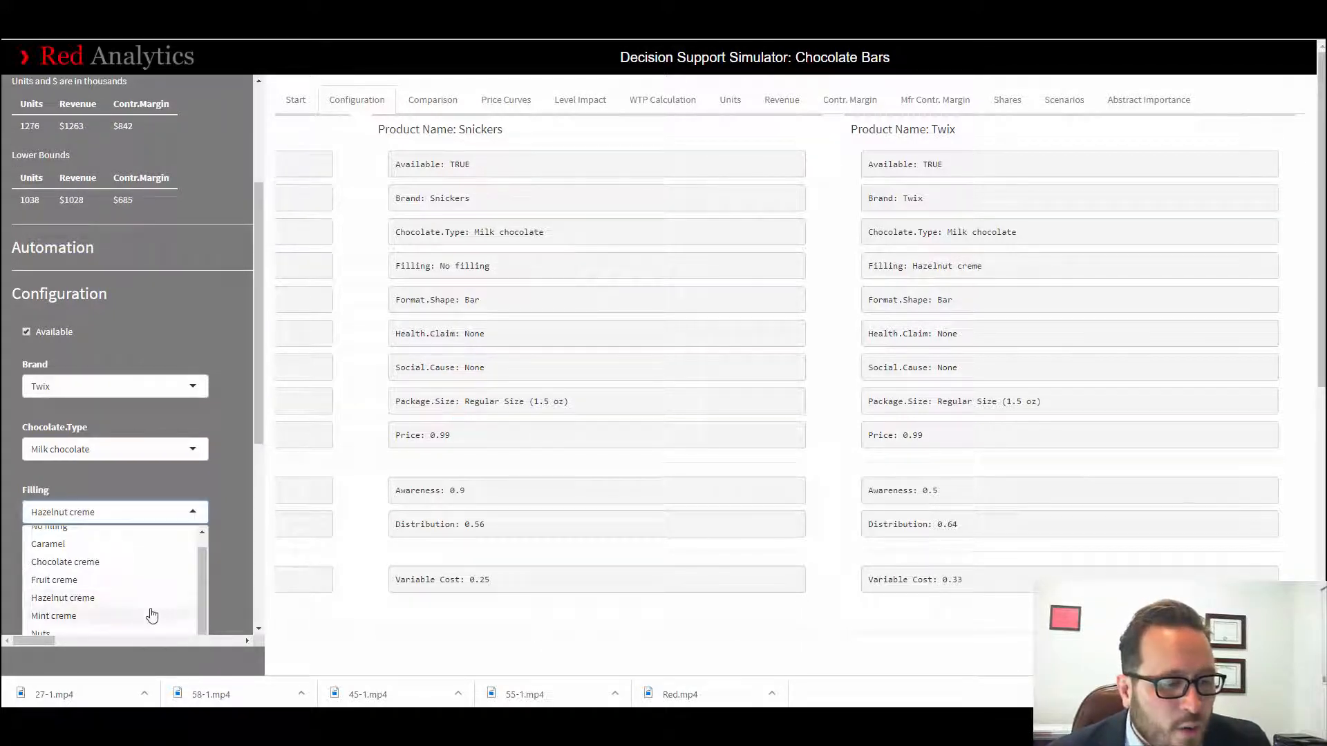
scroll(150, 609, down, 1)
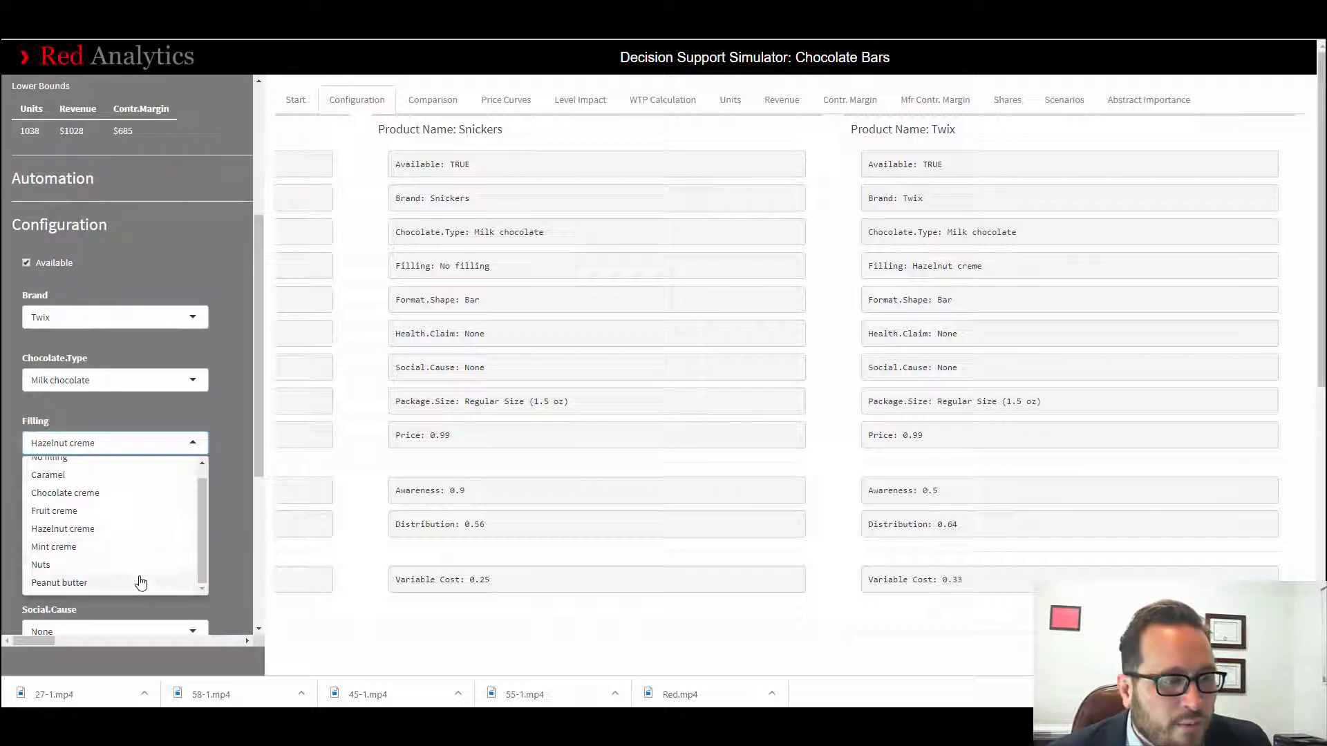
click(141, 582)
scroll(198, 507, up, 1)
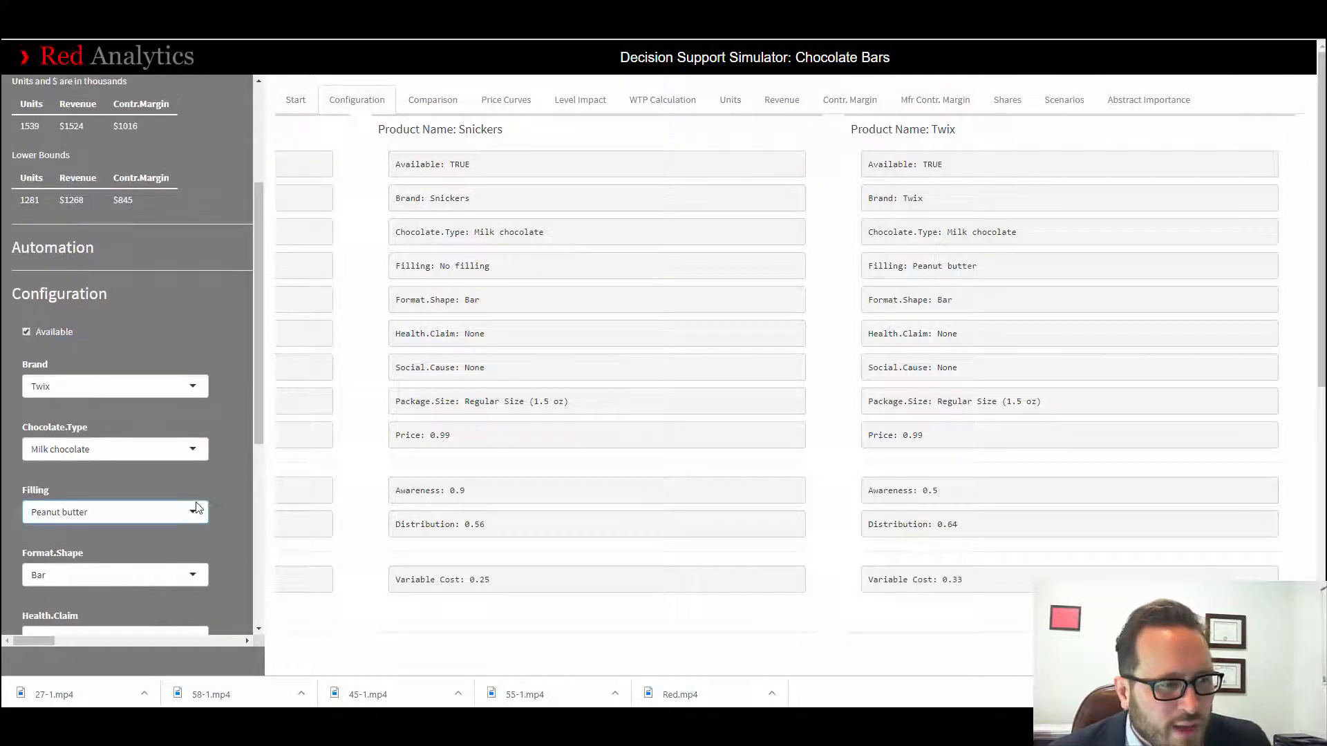
click(194, 511)
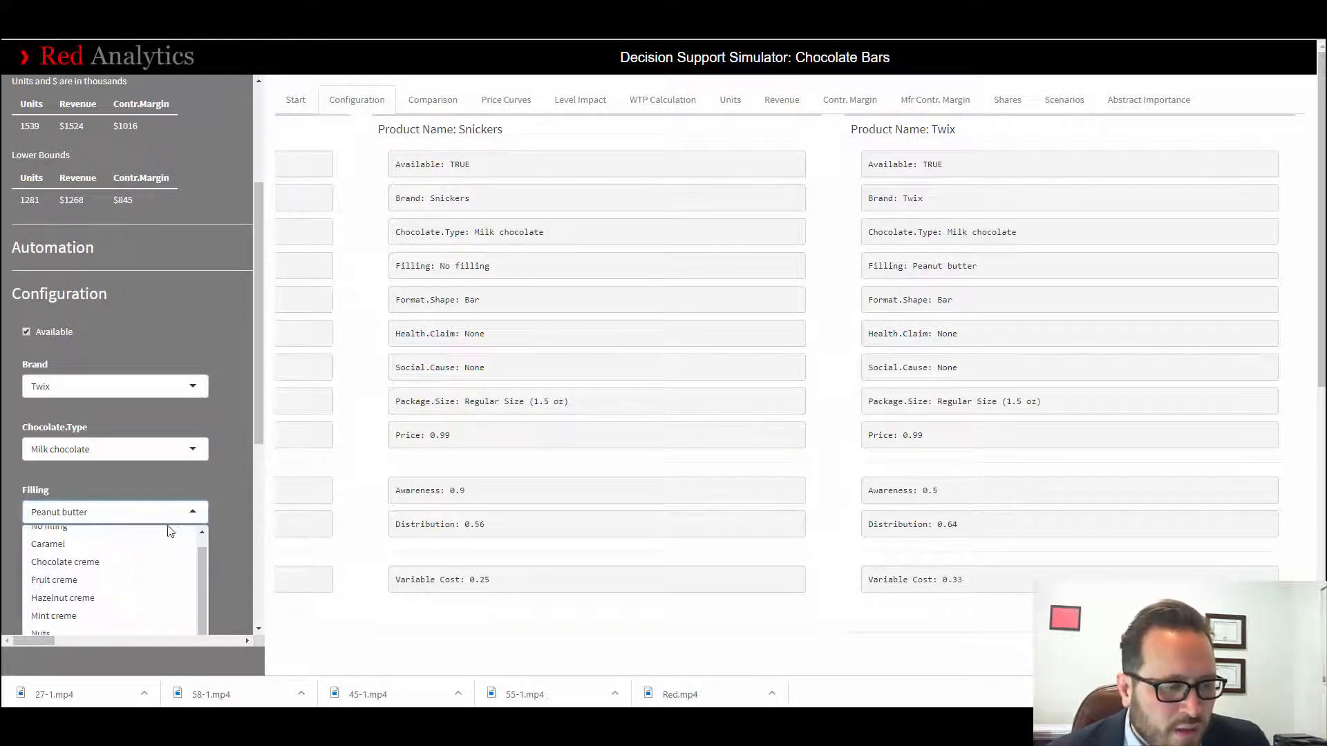
scroll(145, 553, up, 1)
click(148, 536)
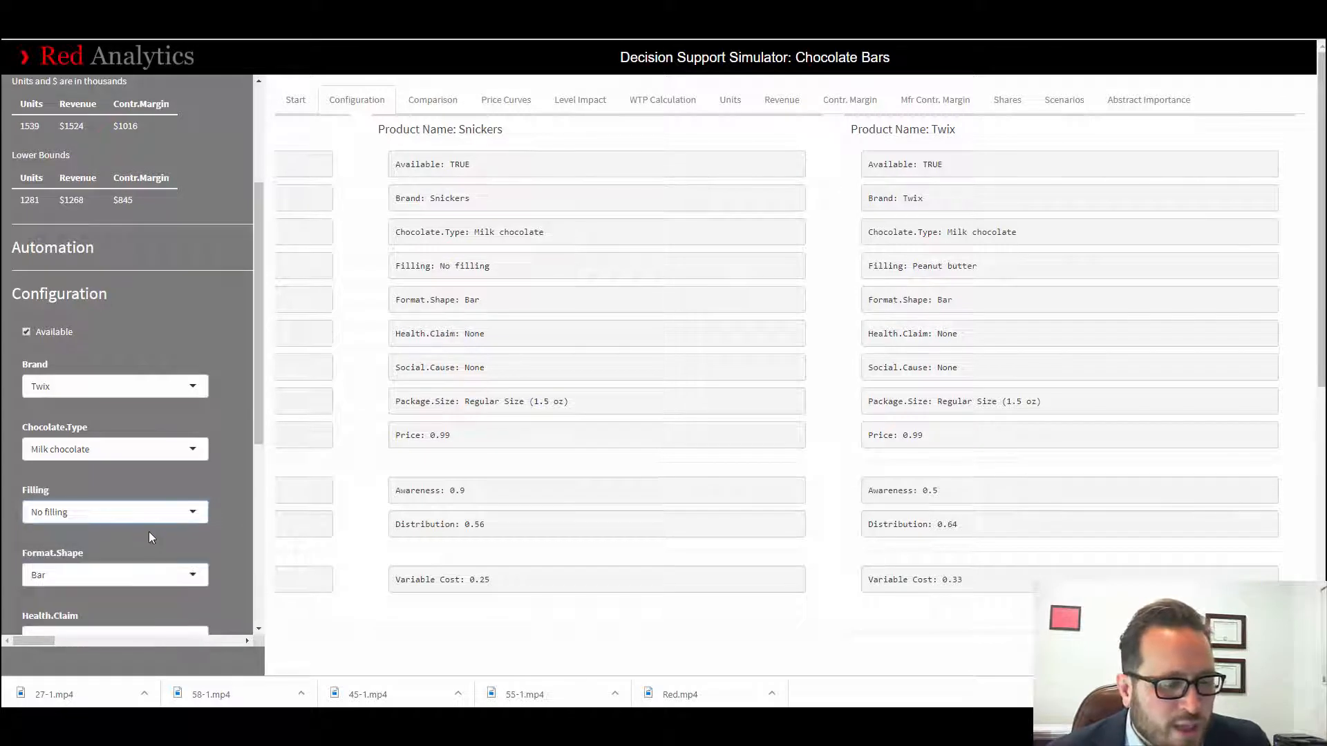
Step: Review the format shape options offered for Twix without changing the selection
scroll(197, 477, down, 1)
scroll(197, 477, down, 1)
click(188, 431)
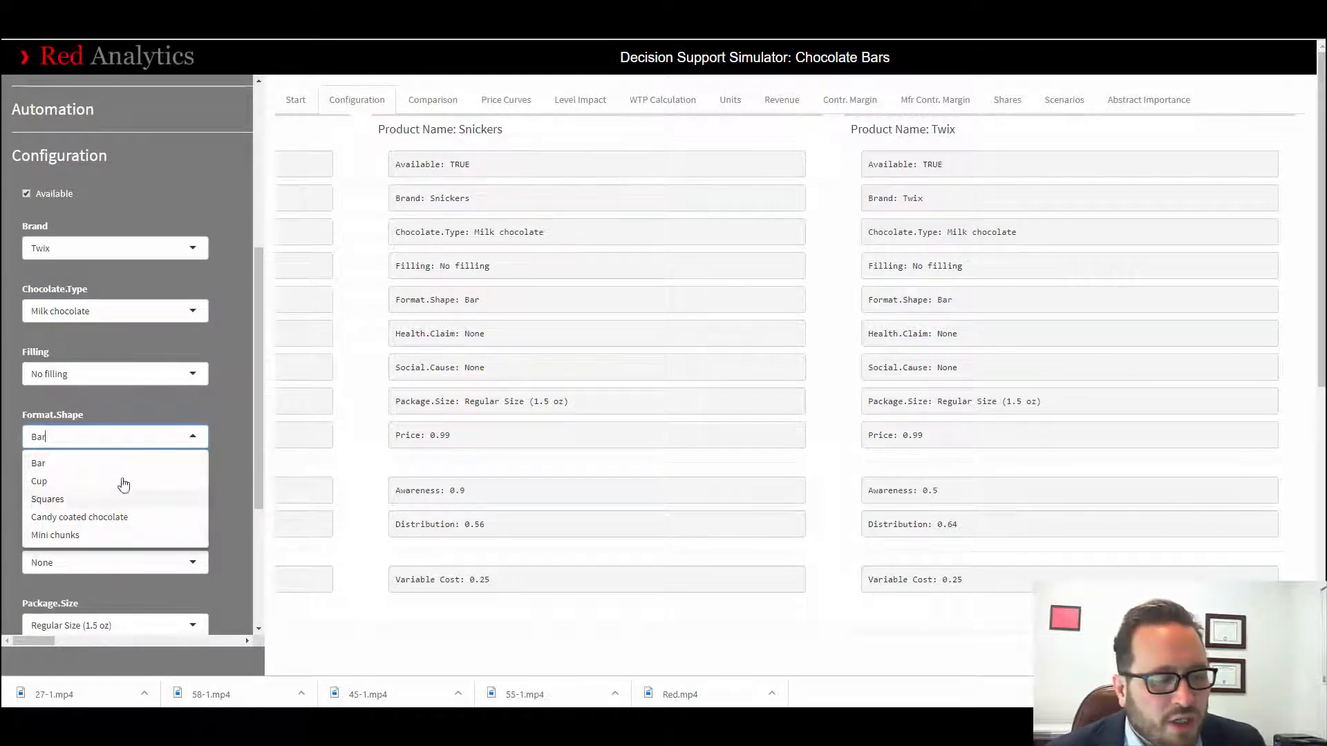
click(145, 409)
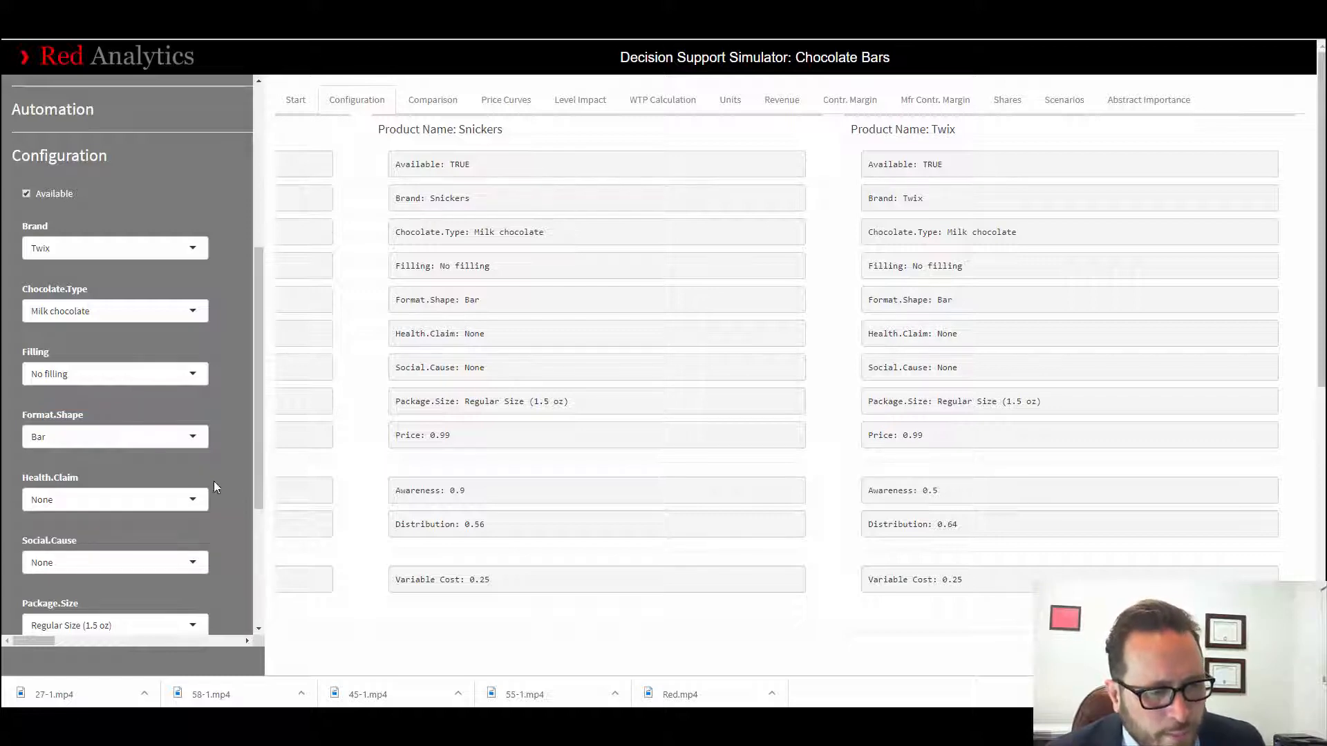
Step: Set the Twix health claim to Organic and check the resulting QuickStats
click(194, 500)
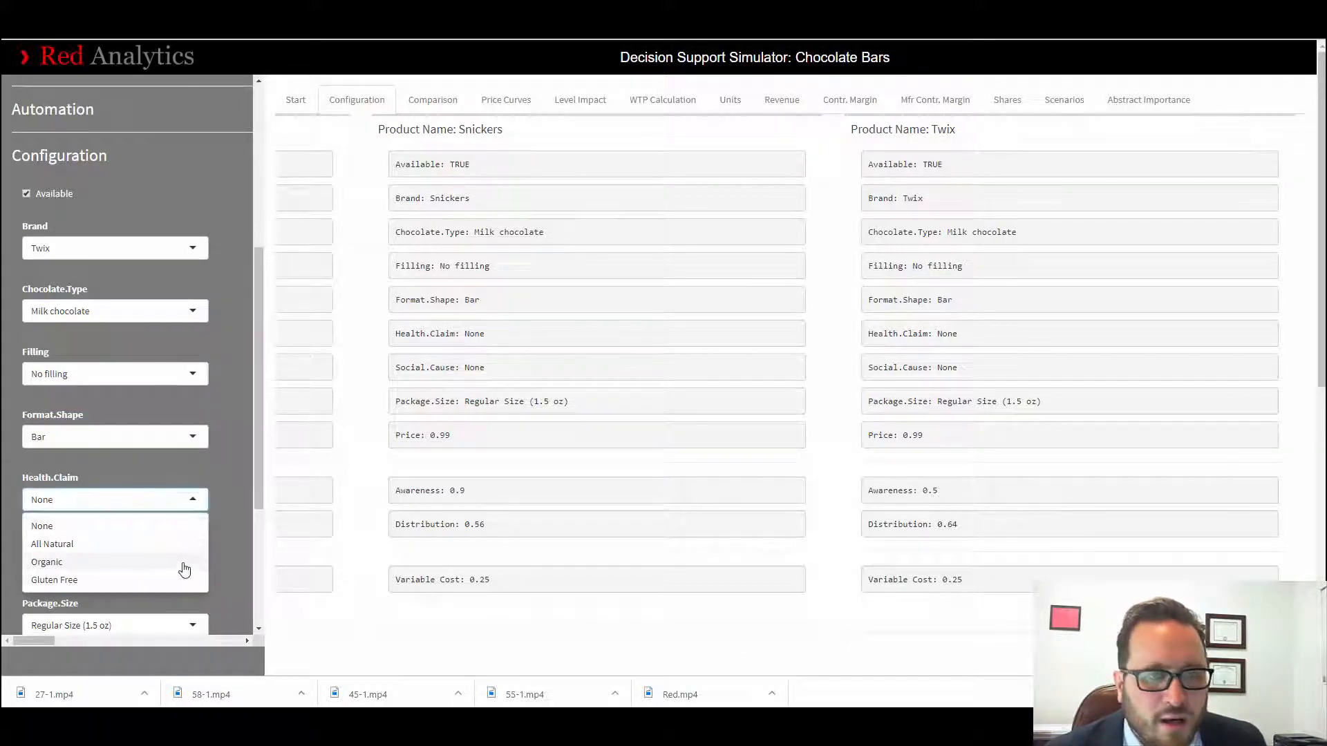
click(137, 561)
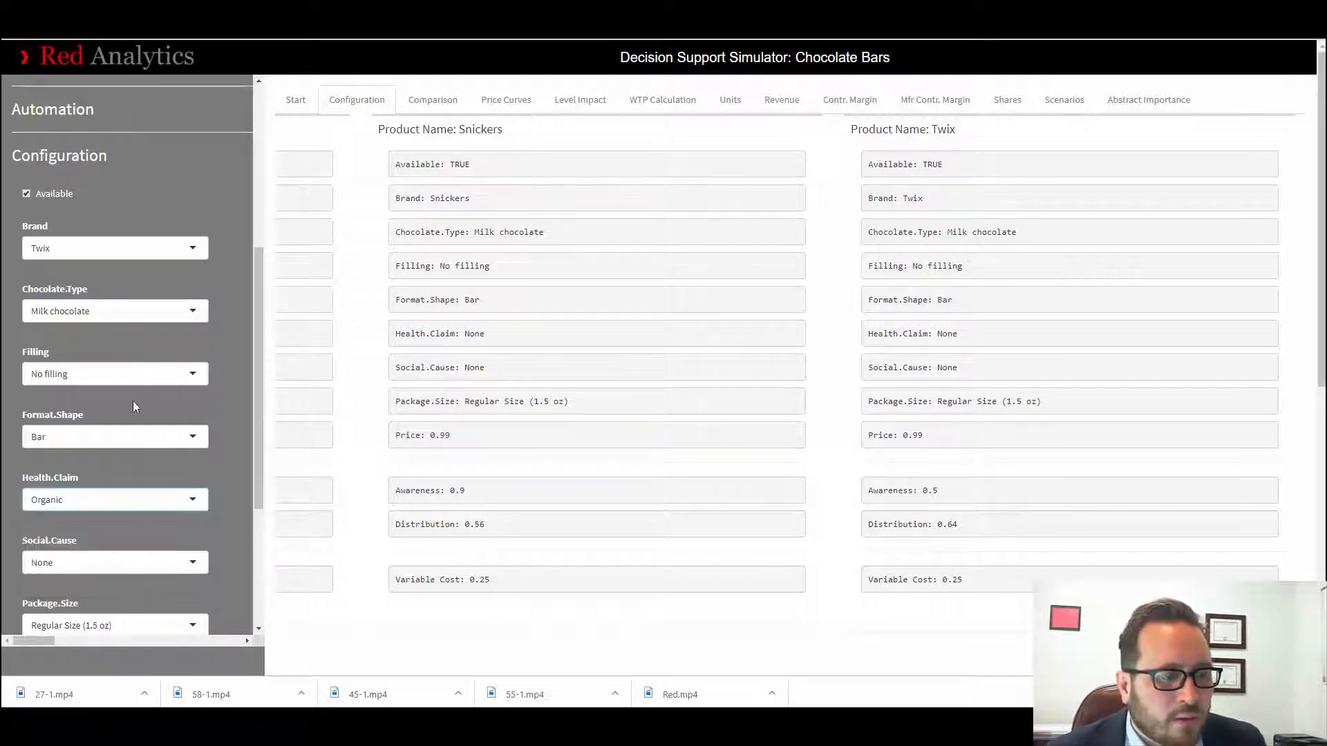
scroll(155, 346, up, 2)
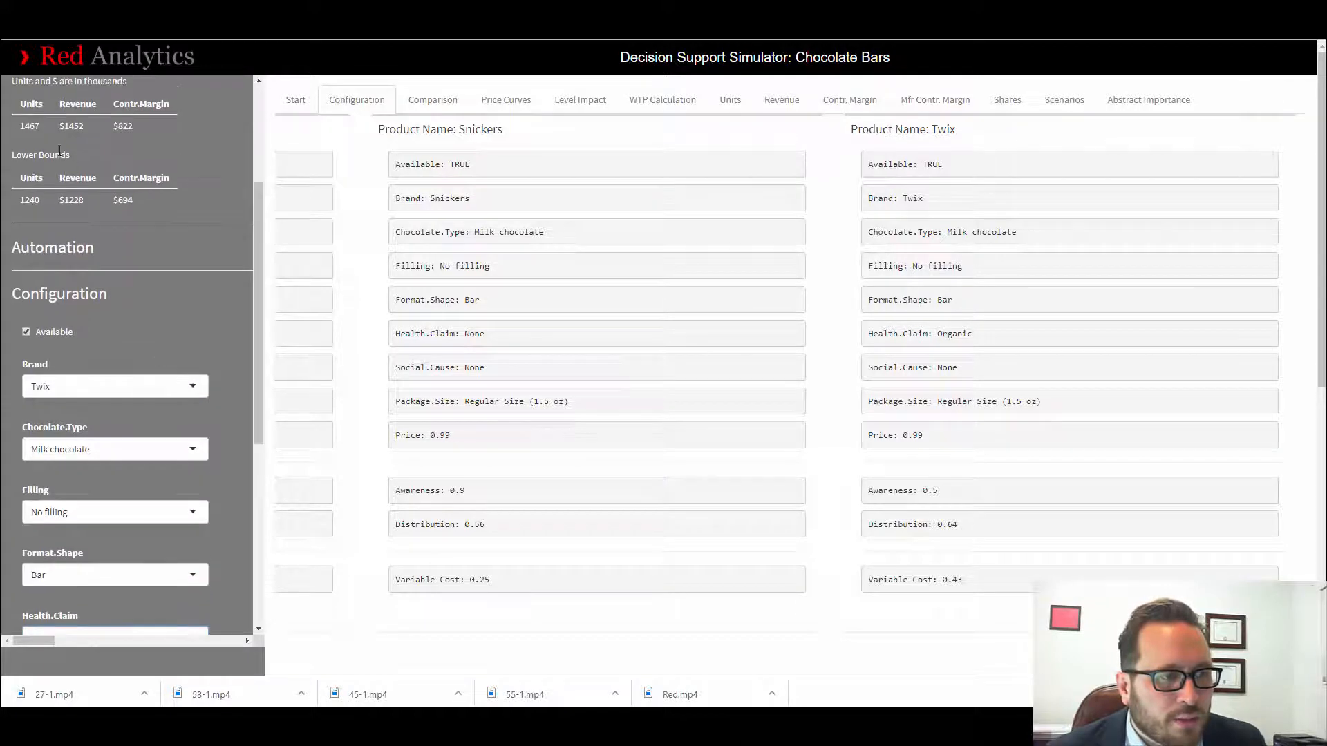
Step: Return the Twix health claim to None
scroll(176, 414, down, 3)
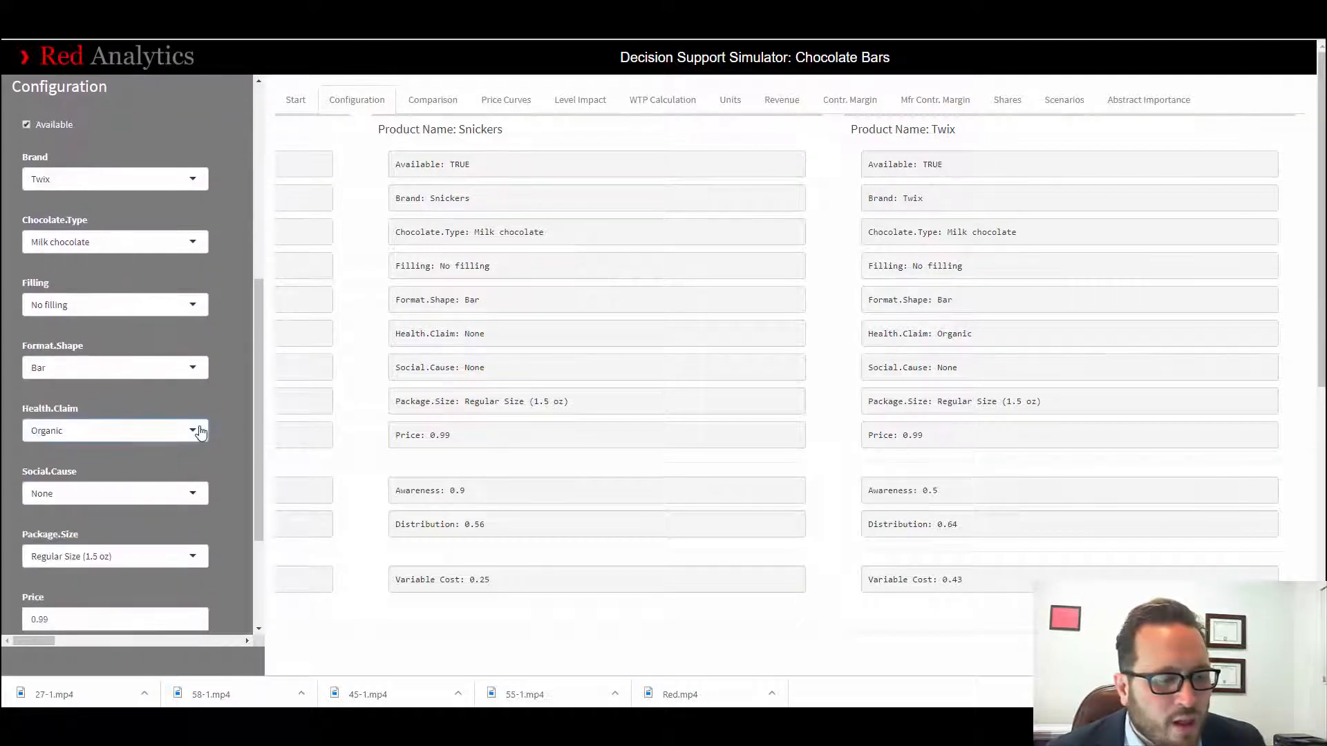
click(190, 430)
click(175, 458)
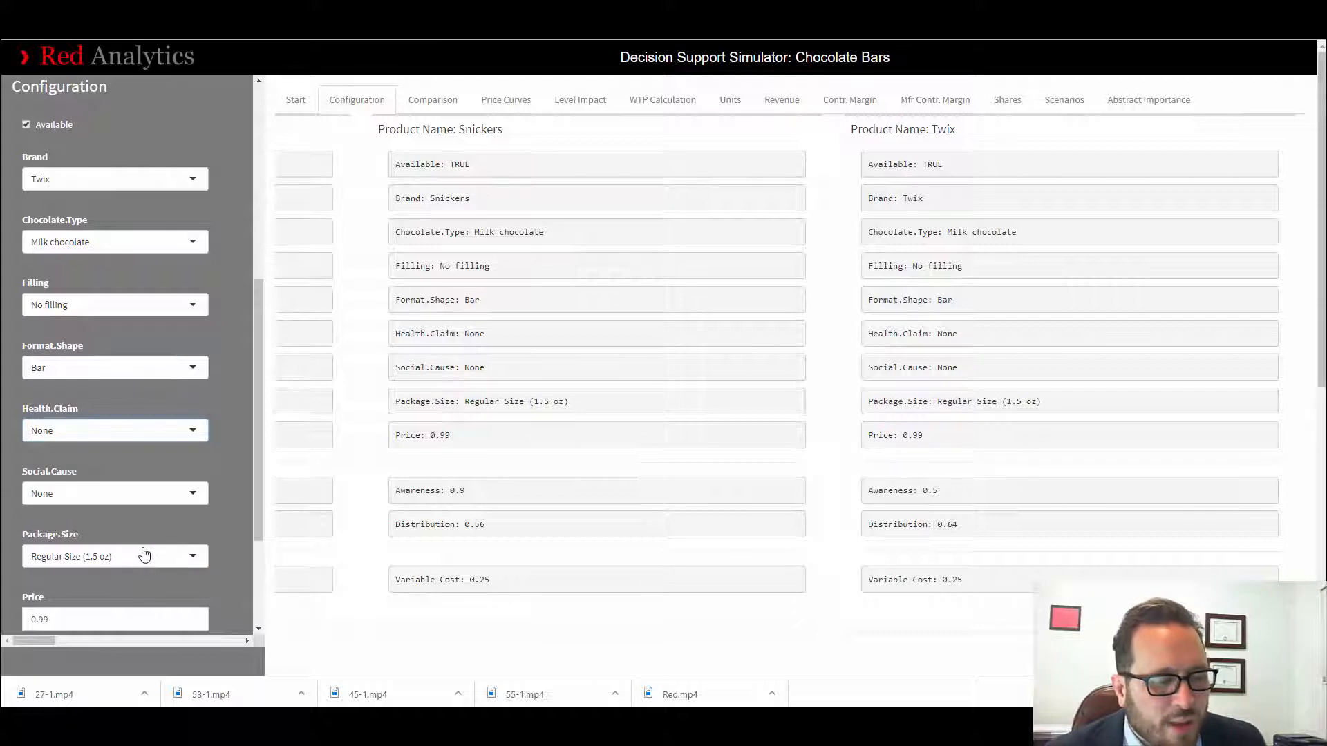
Step: Open the comparison view and set the current configuration as the reference scenario, with Revenue as the economic outcome
scroll(177, 551, down, 1)
scroll(159, 456, up, 6)
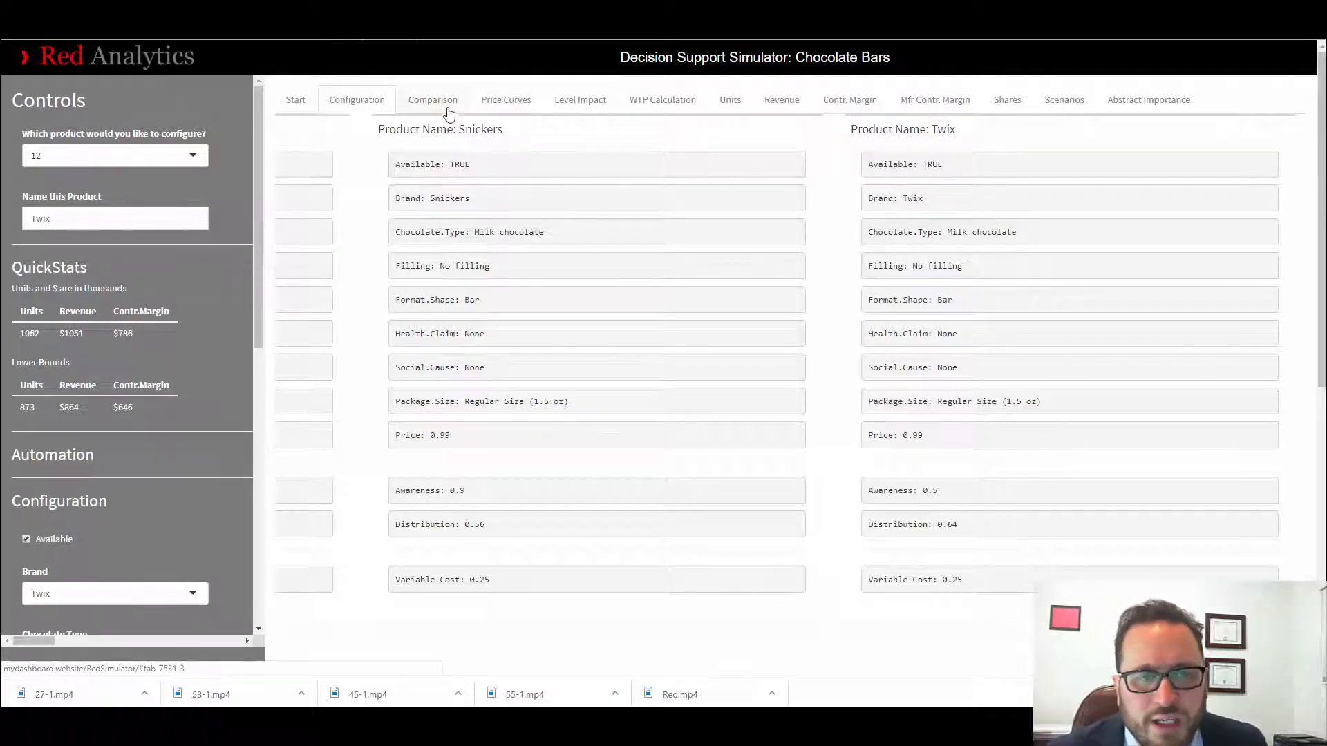
click(448, 106)
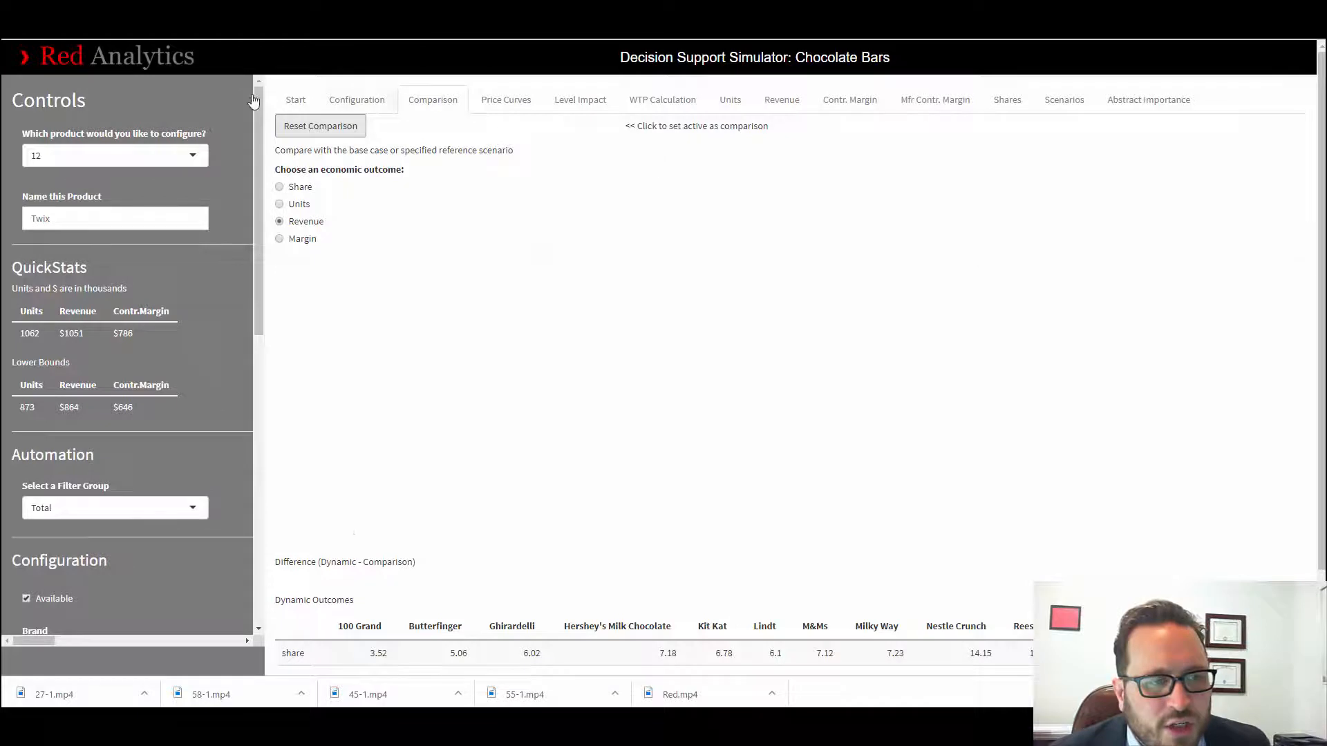
click(304, 124)
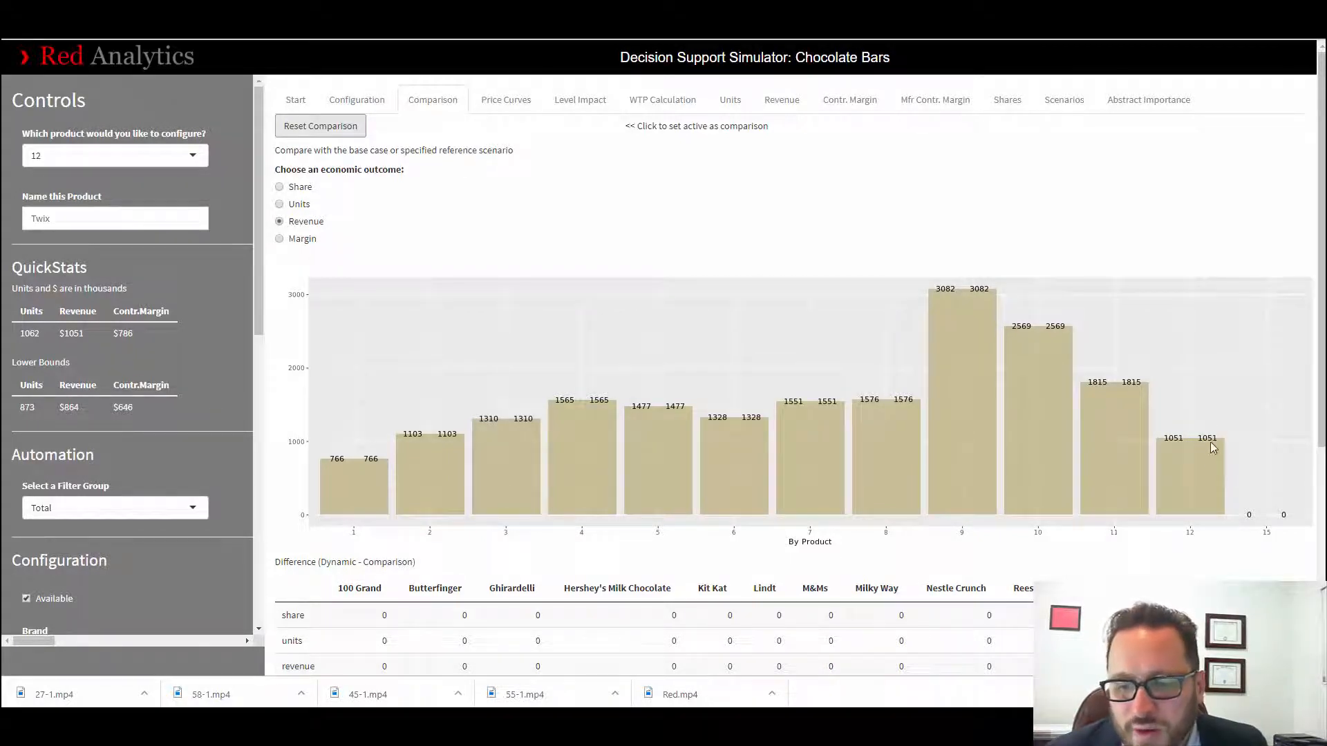
Step: Test Dark chocolate, White chocolate and Variety as the Twix chocolate type against the reference revenue, and return it to Milk chocolate
scroll(173, 484, down, 3)
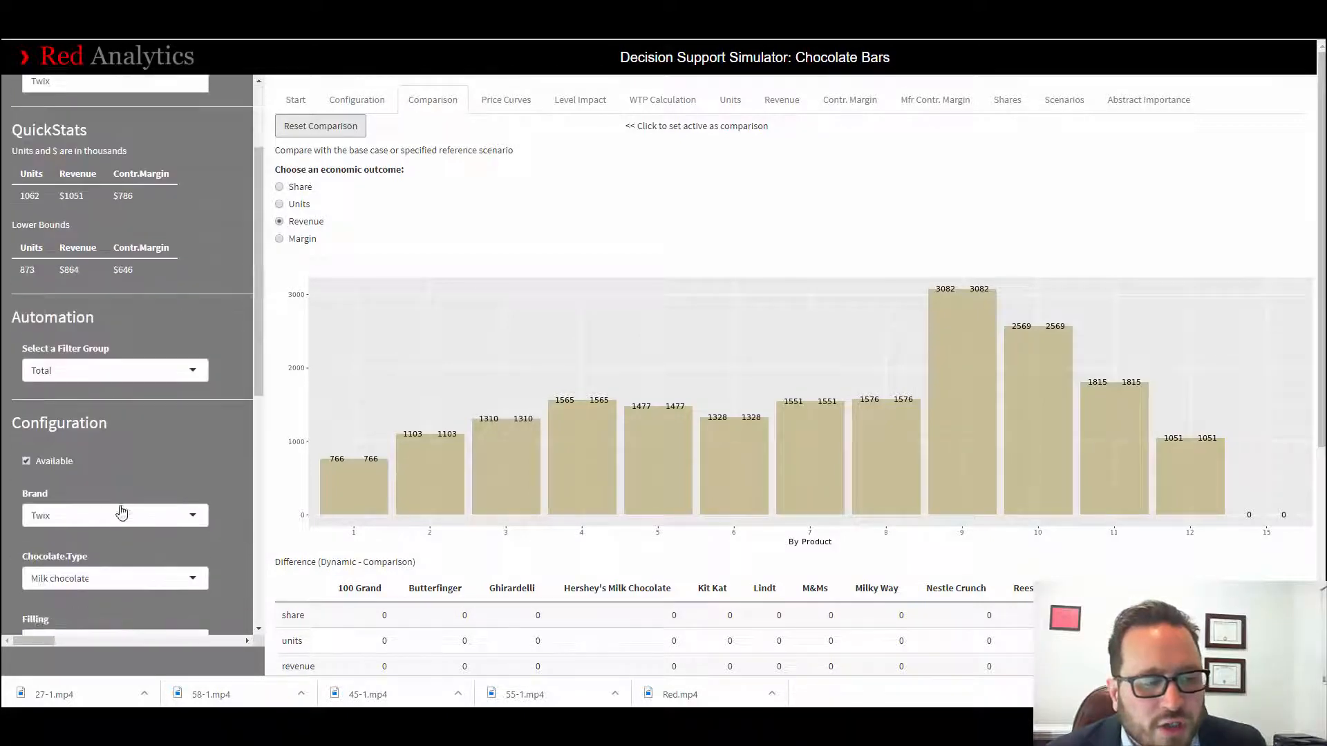
click(172, 510)
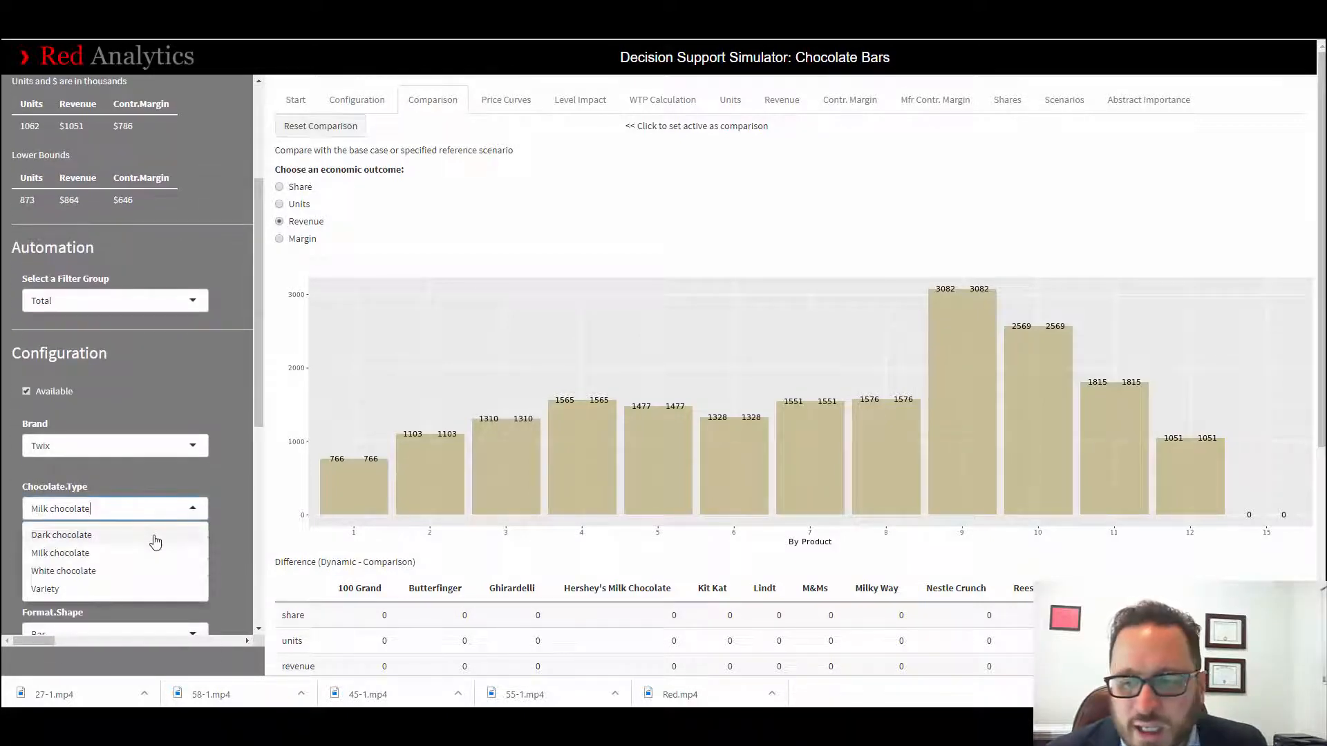
click(155, 538)
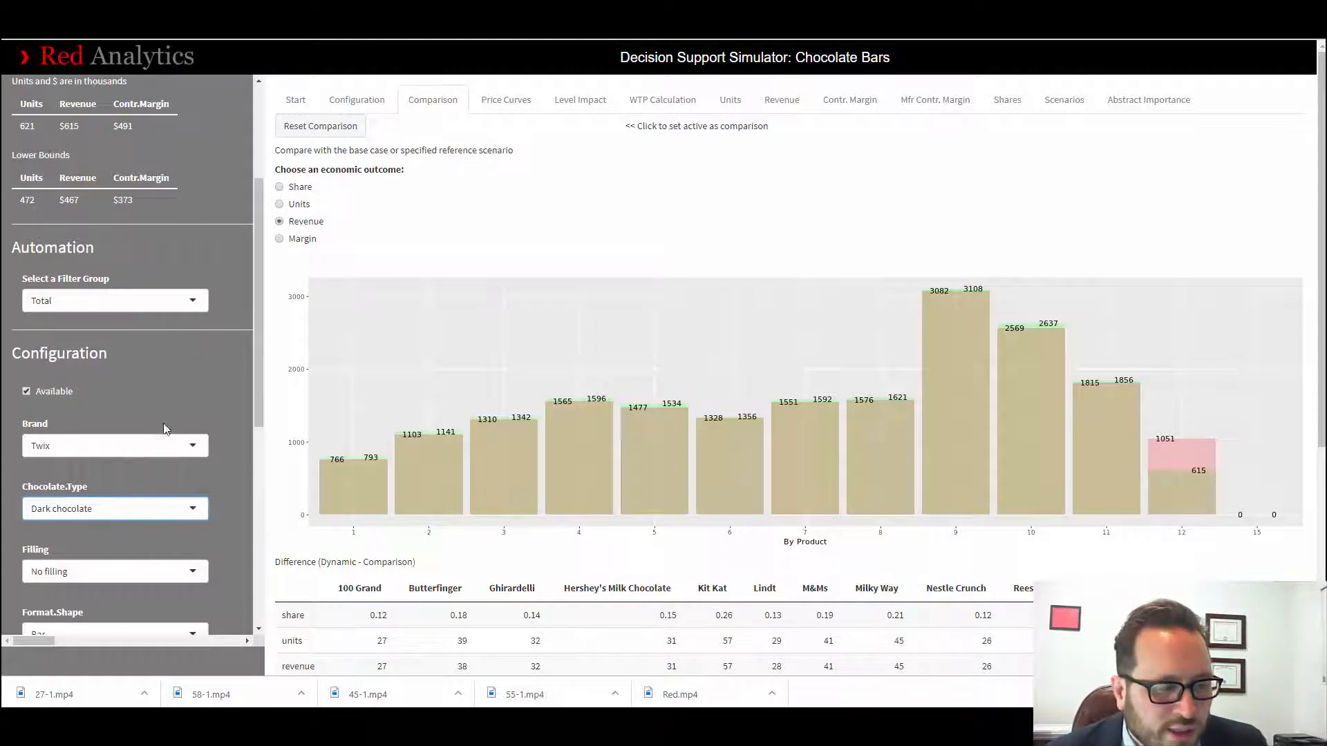
click(194, 509)
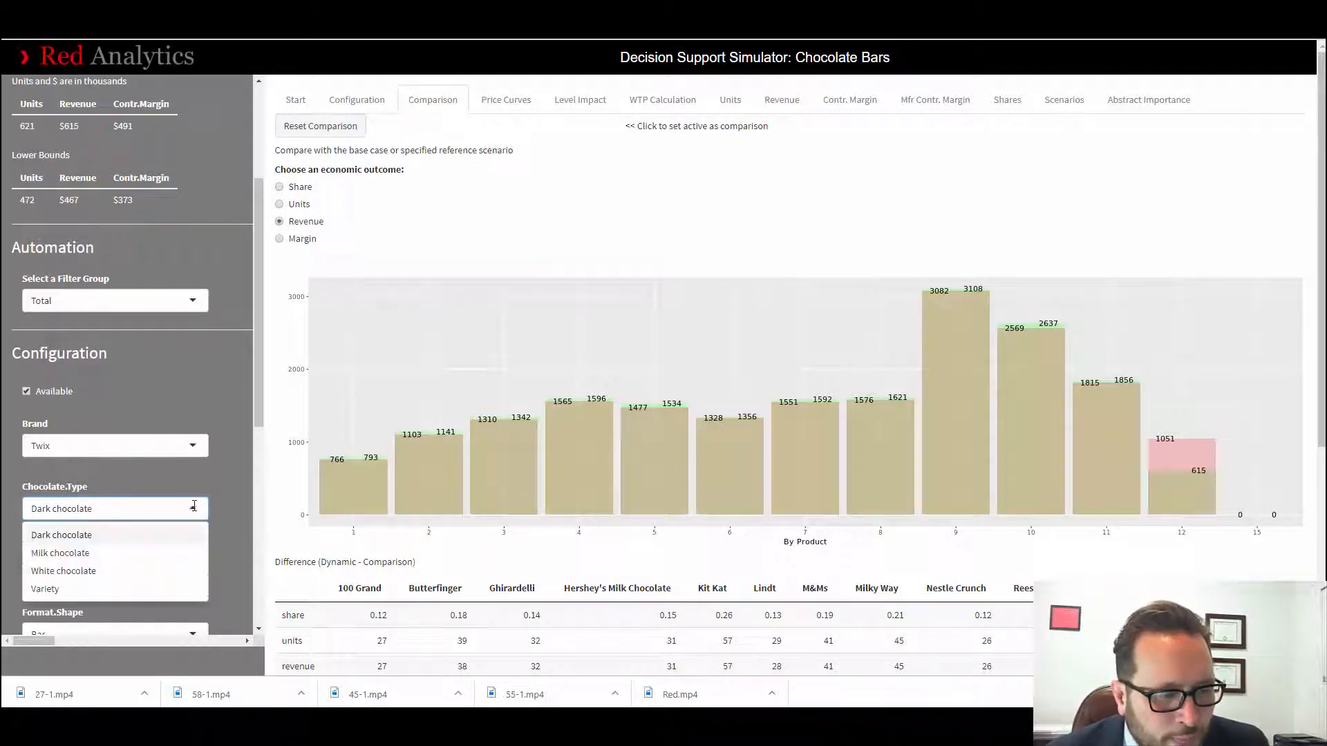
click(175, 573)
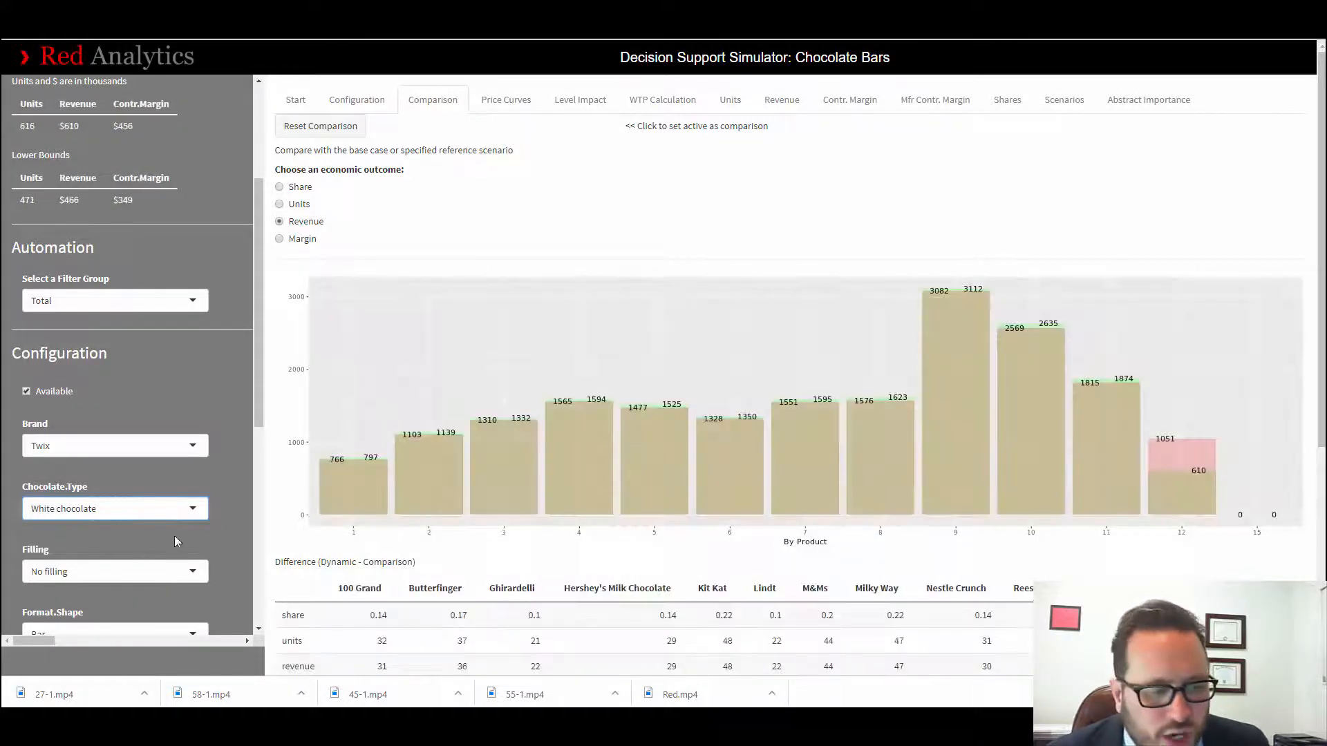
click(186, 513)
click(160, 587)
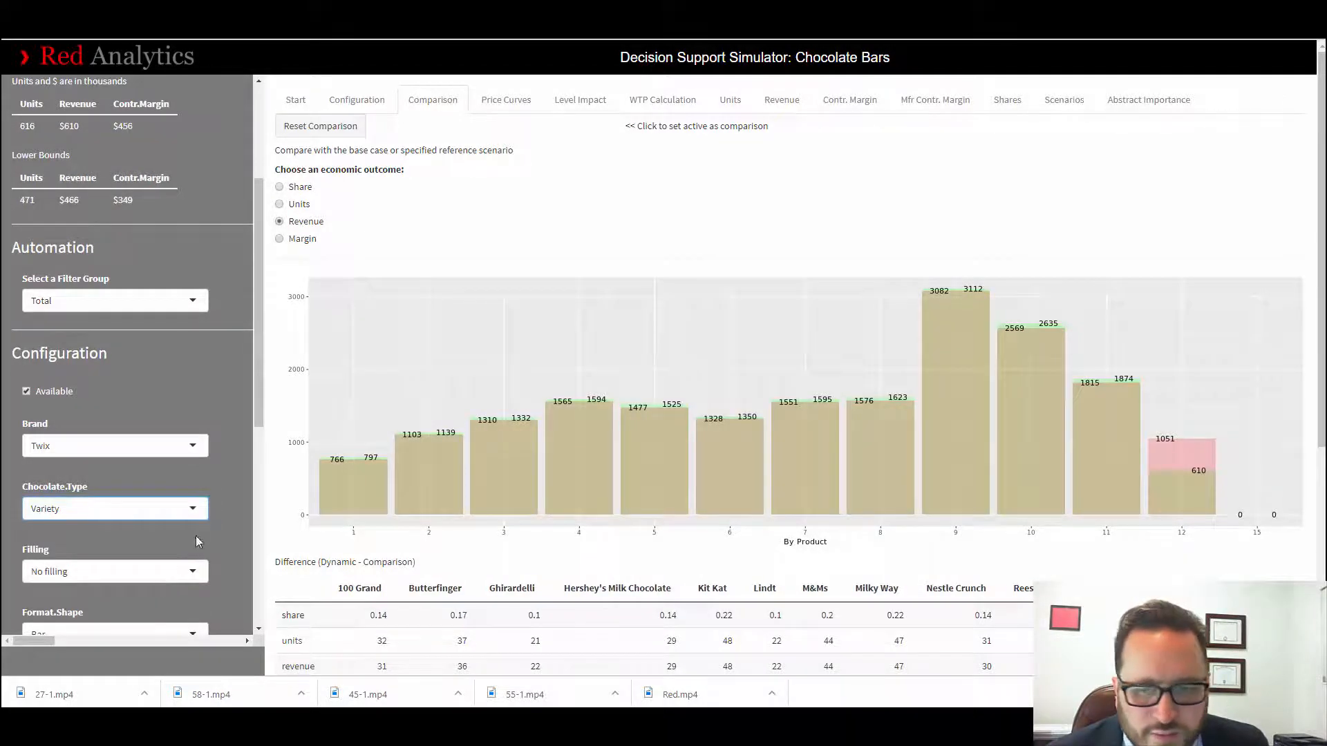
click(191, 510)
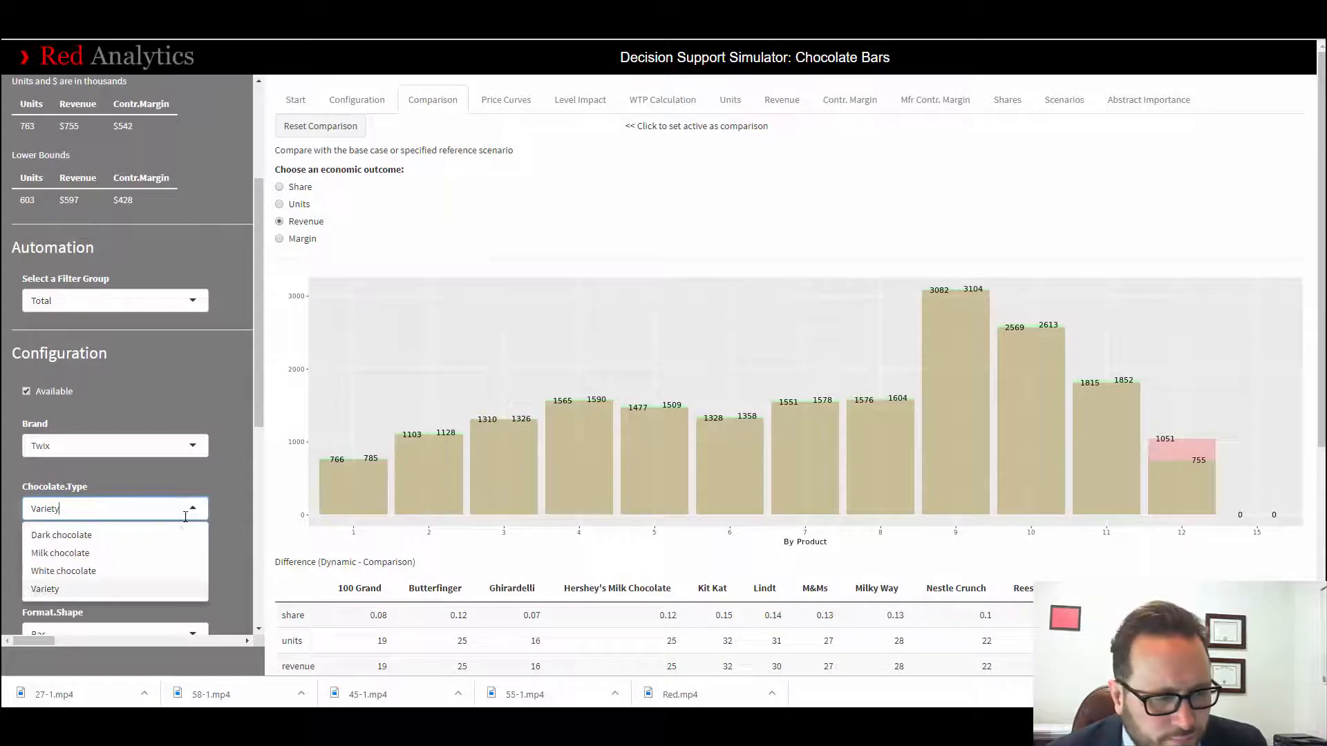
click(167, 553)
Step: Set the Twix filling to Hazelnut creme to compare its revenue with the reference scenario
scroll(222, 538, down, 1)
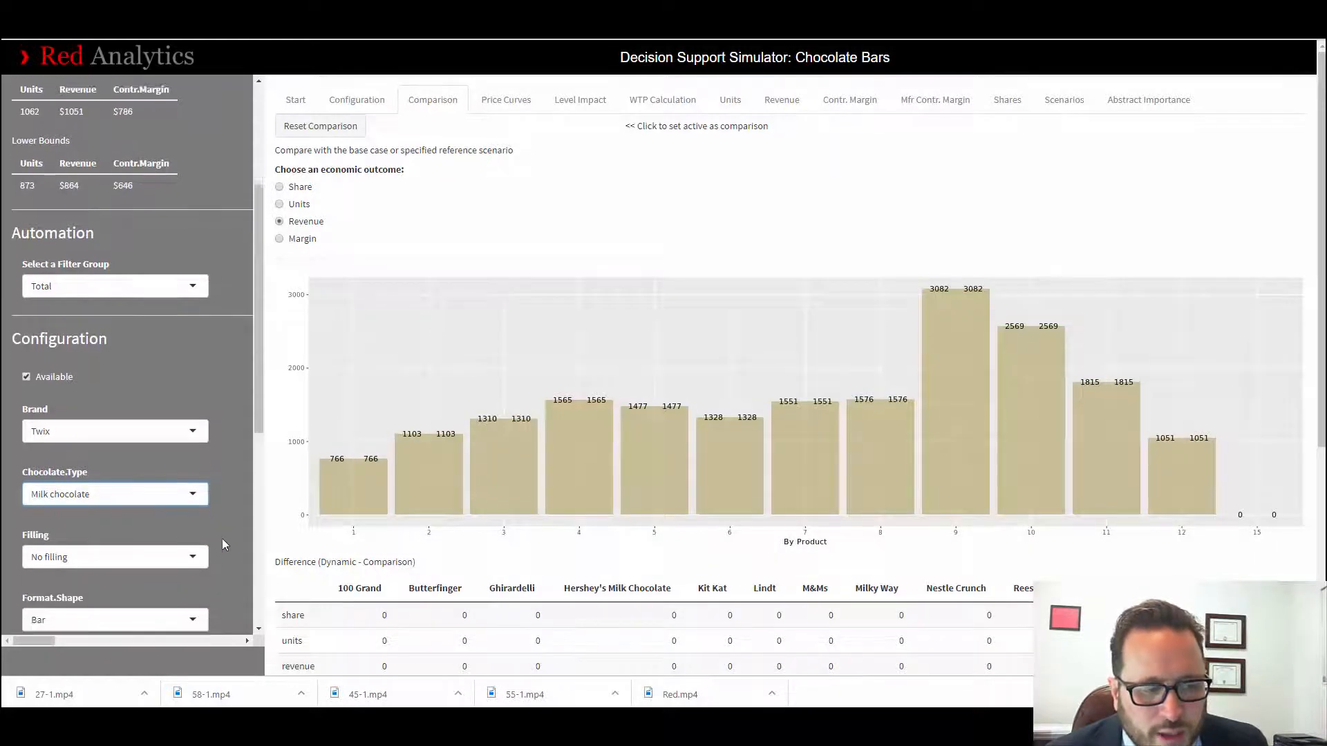
scroll(222, 545, down, 1)
click(190, 502)
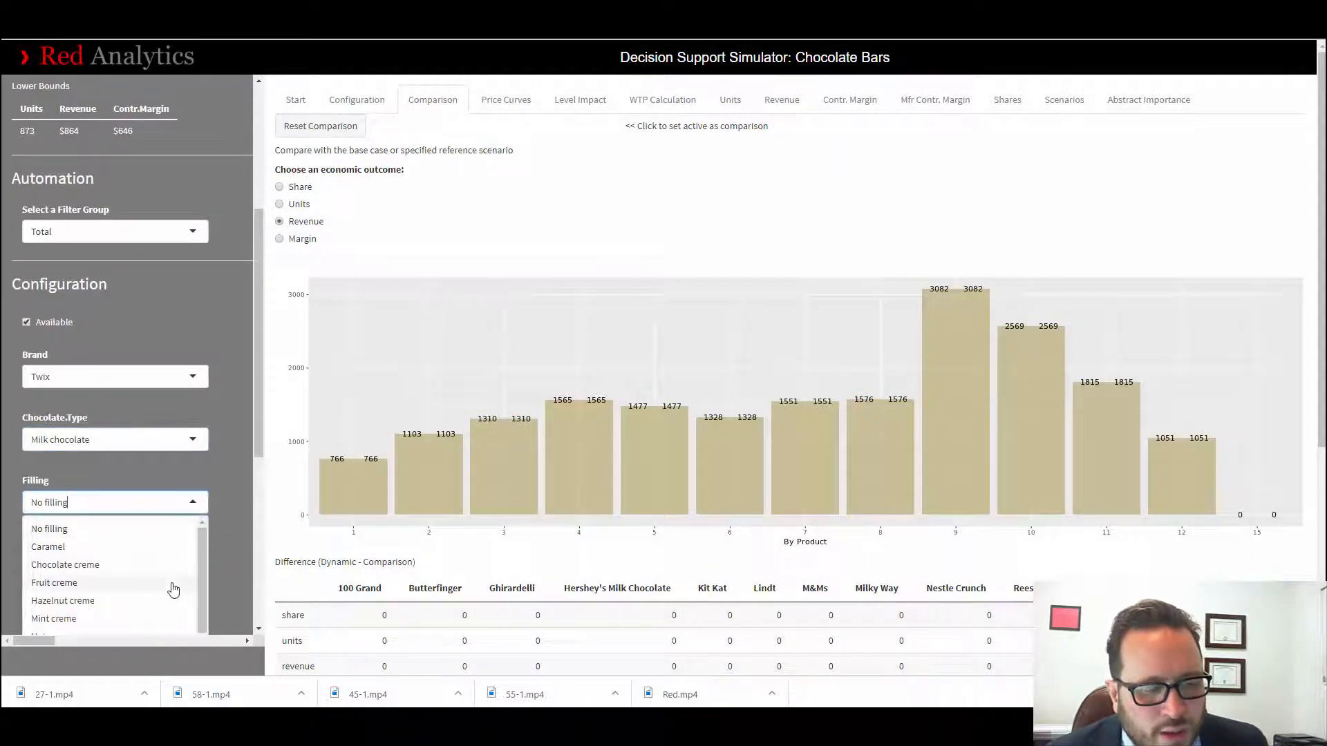
click(163, 602)
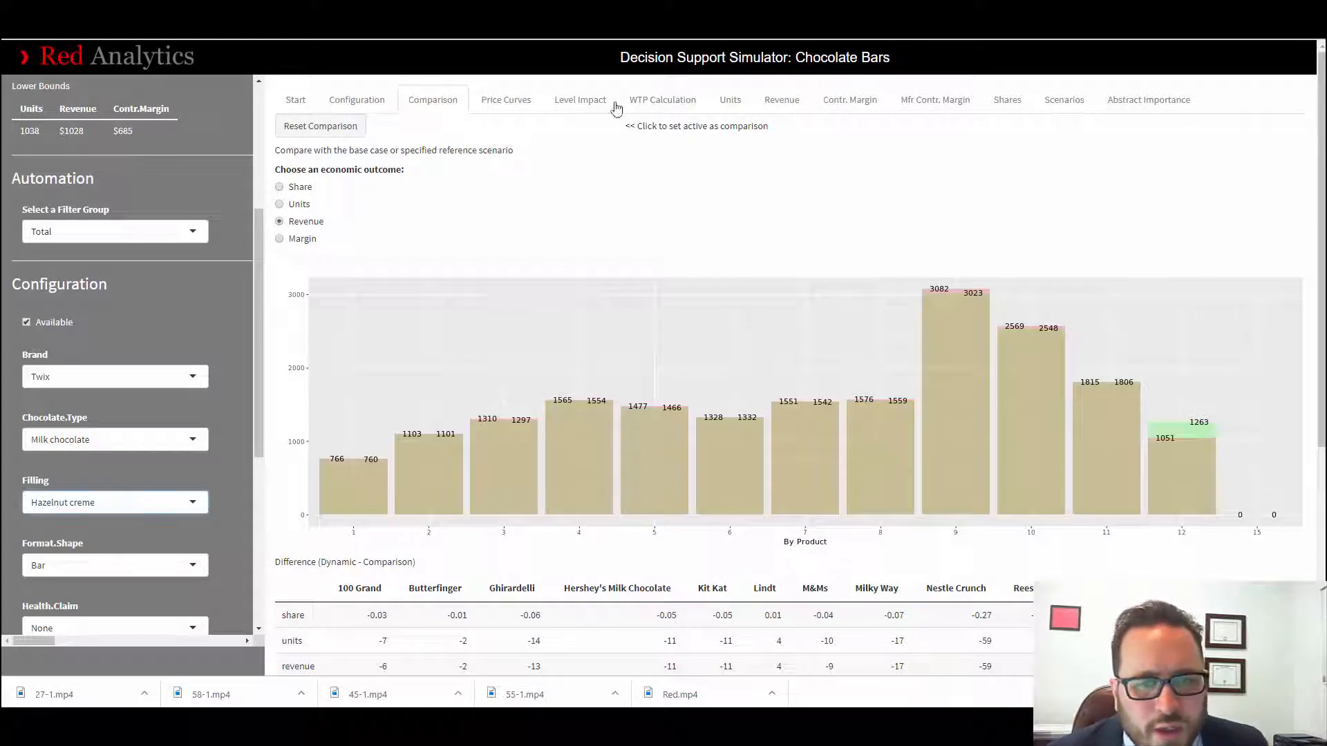
Step: Examine the revenue table by product and segment, including the total revenue for Twix
click(738, 102)
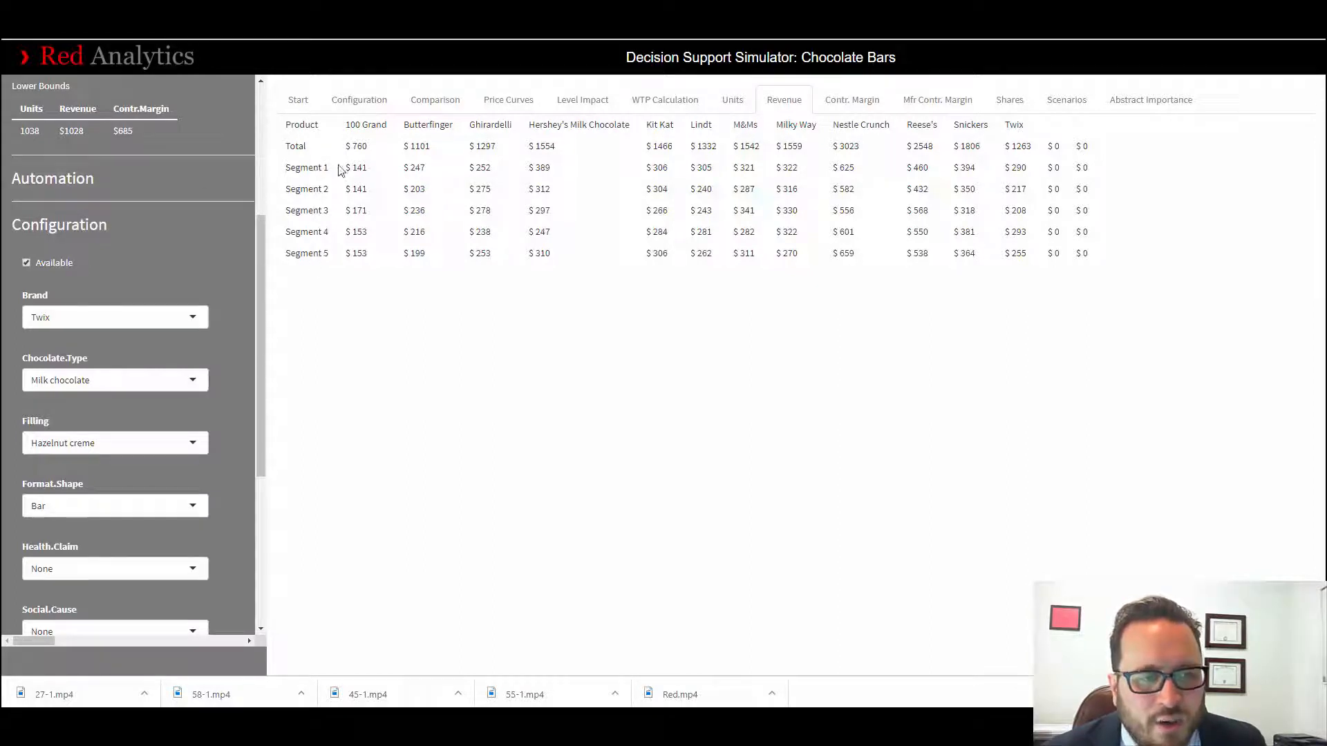
drag(340, 170, 313, 168)
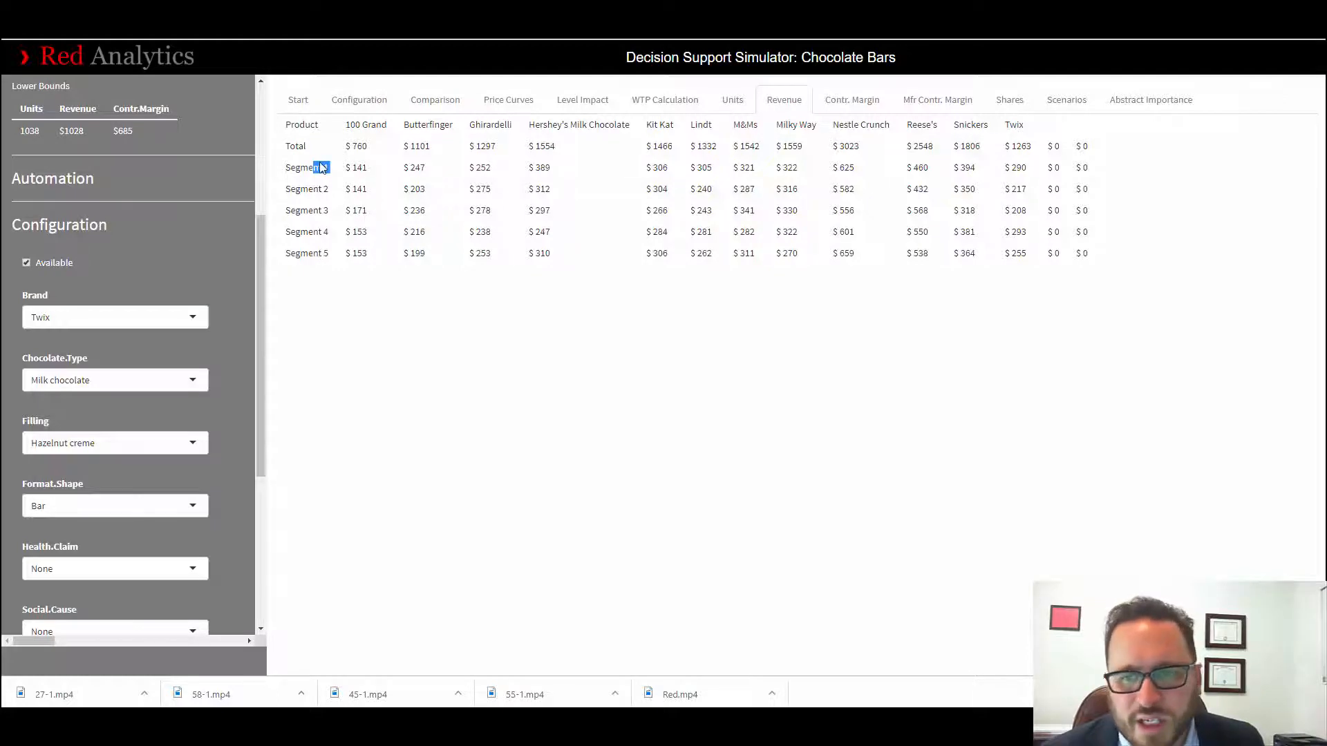
drag(1004, 147, 1032, 146)
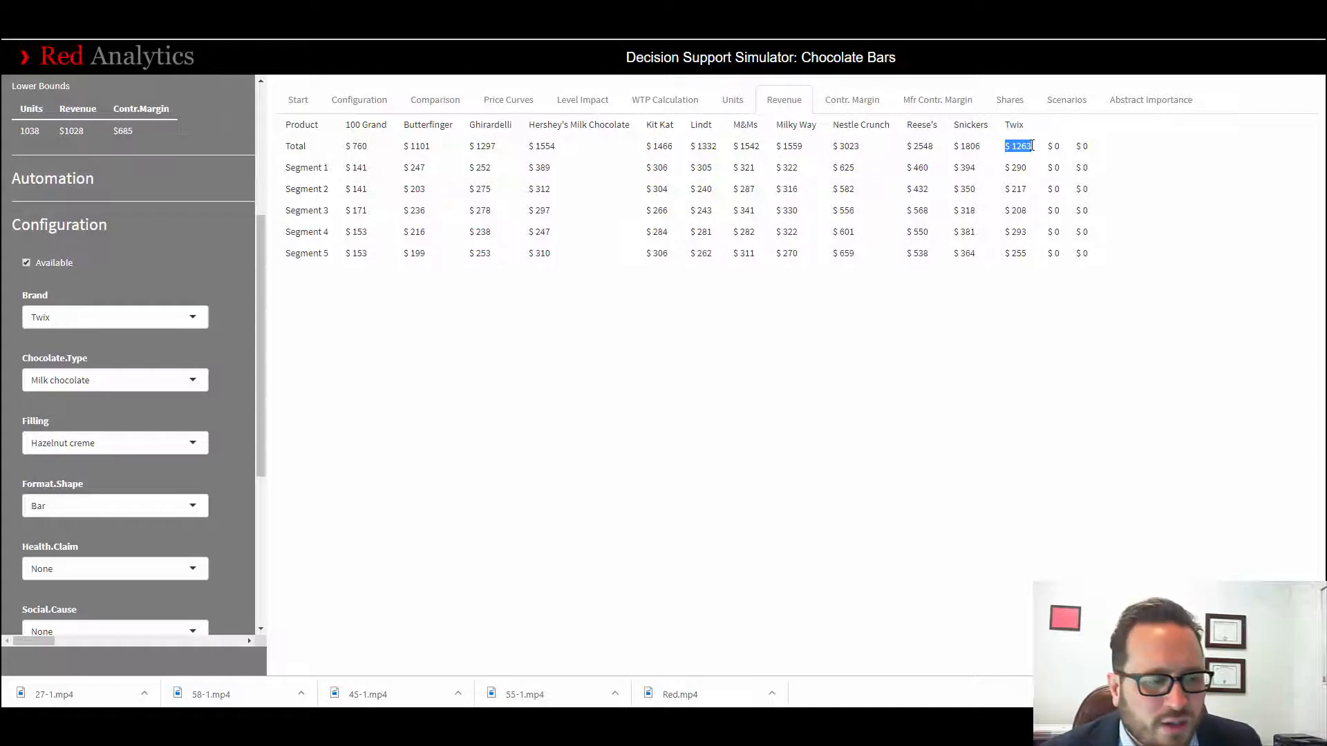
Step: Return the Twix filling to No filling and check the total Twix revenue in the revenue table
click(192, 446)
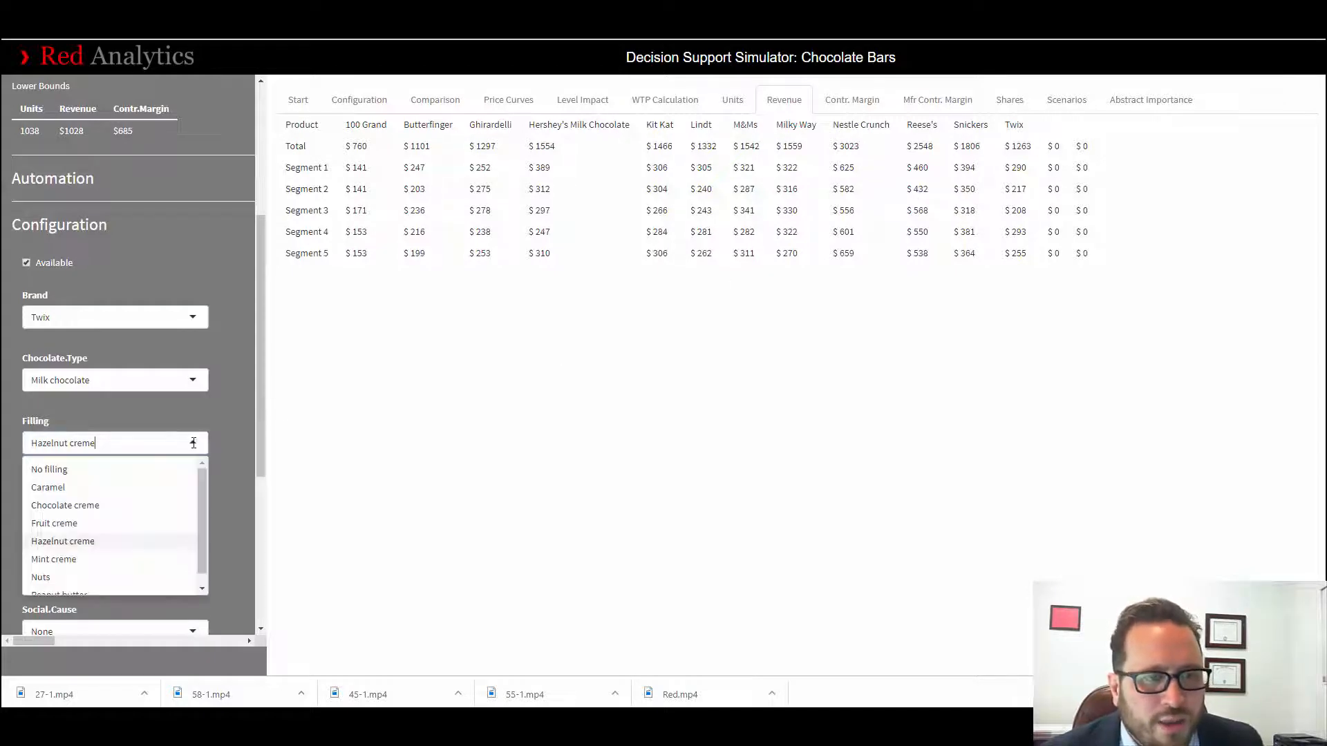
click(192, 446)
click(448, 101)
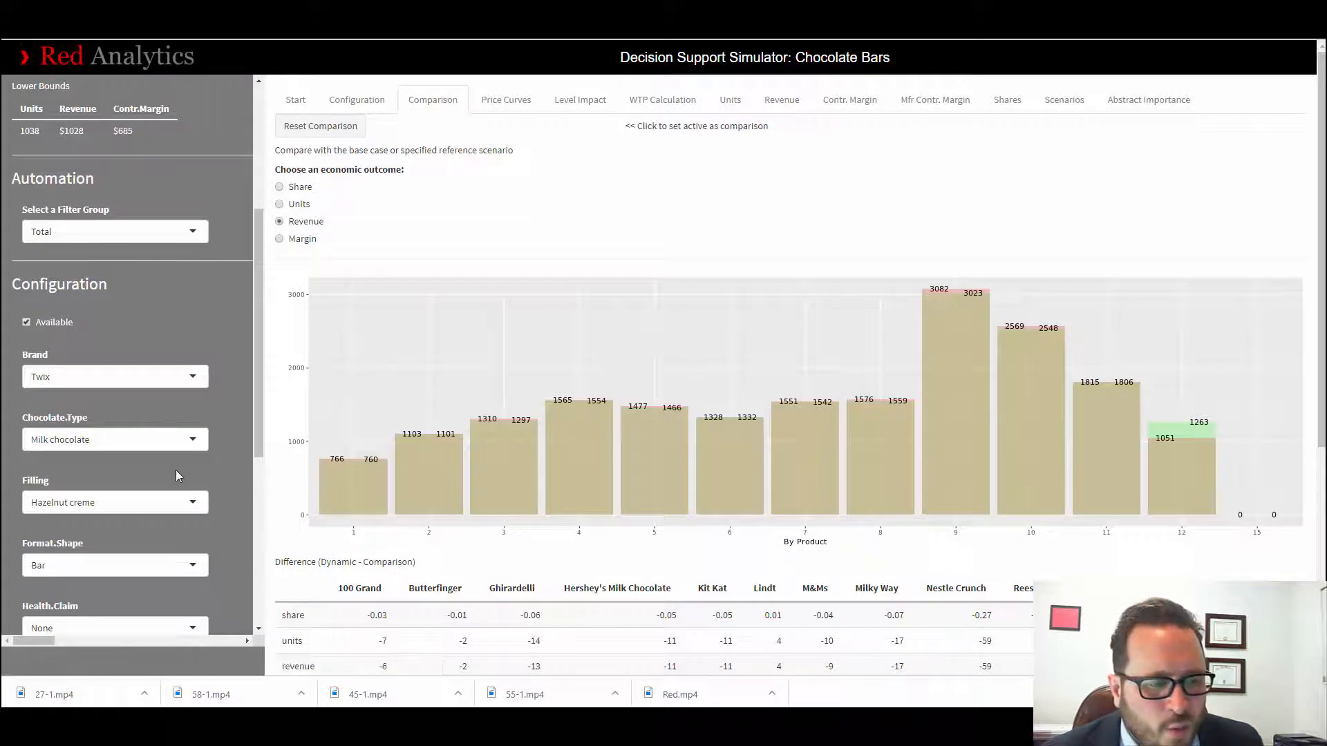
click(189, 514)
click(163, 527)
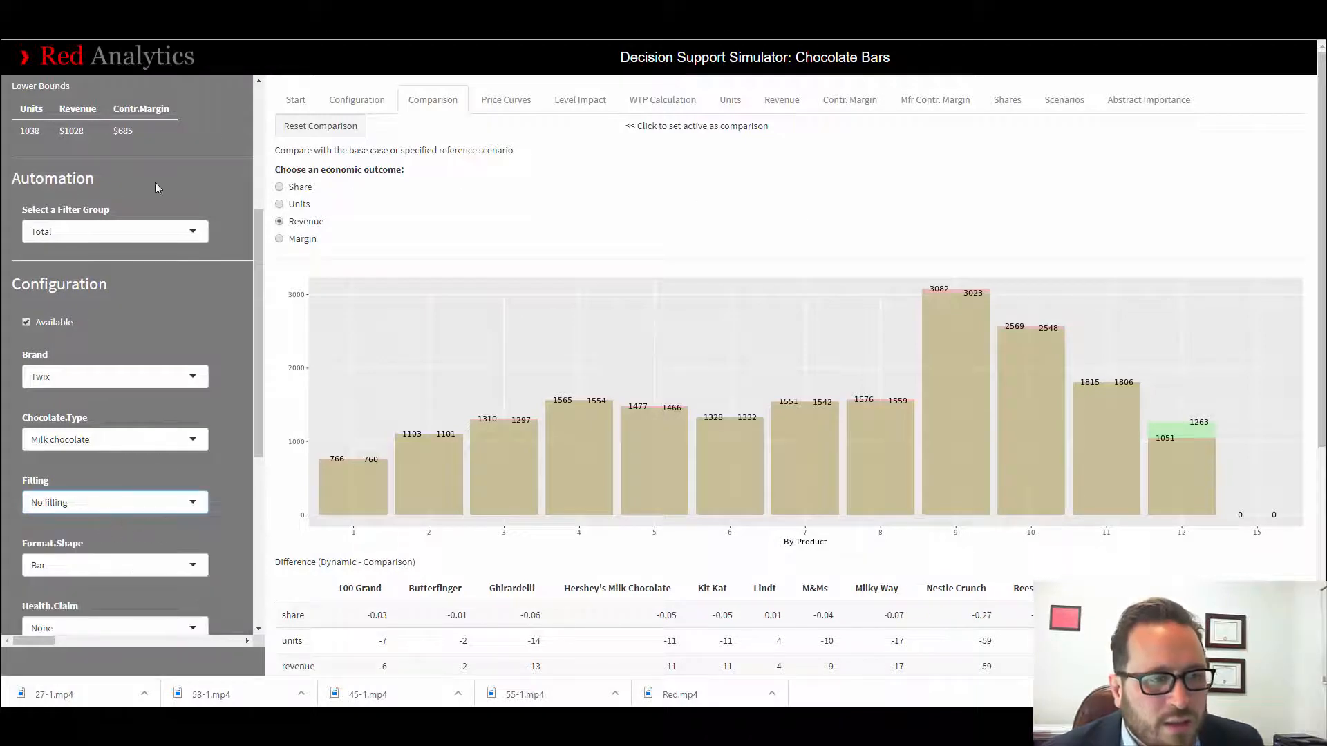
click(783, 103)
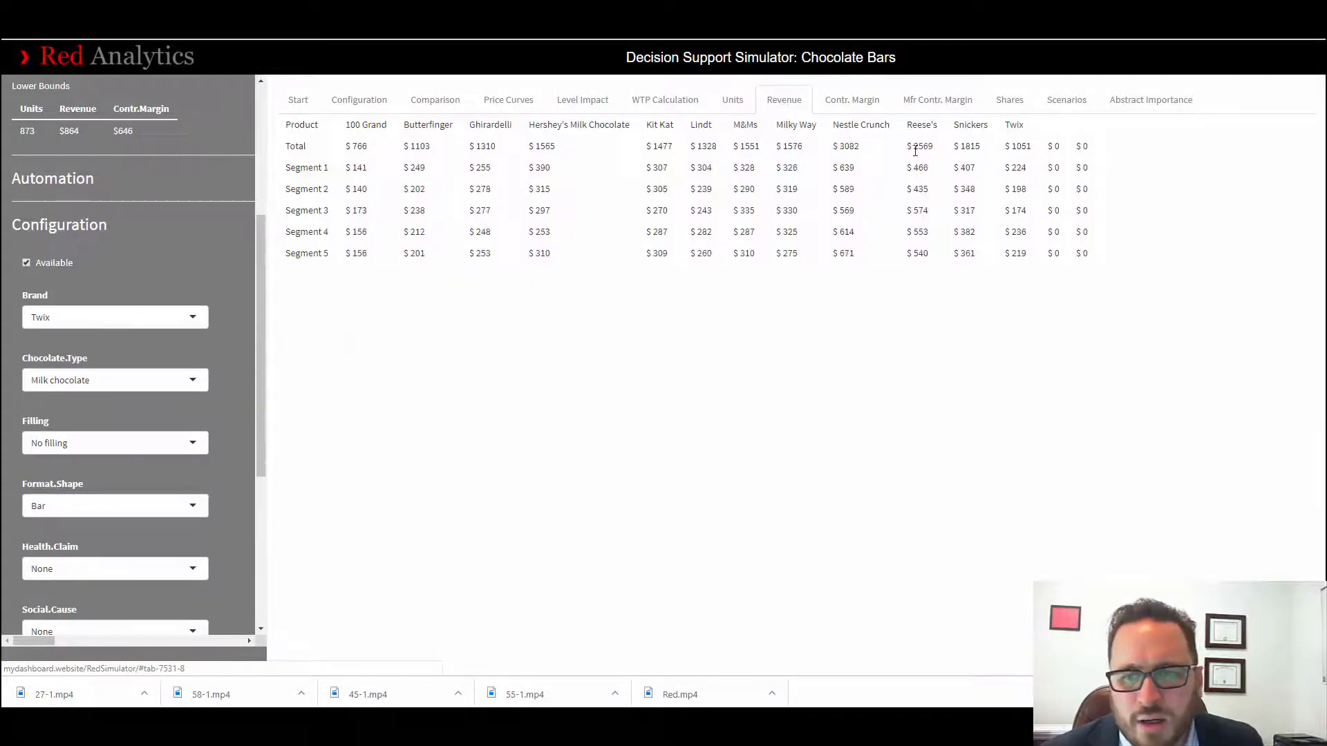
double_click(1010, 146)
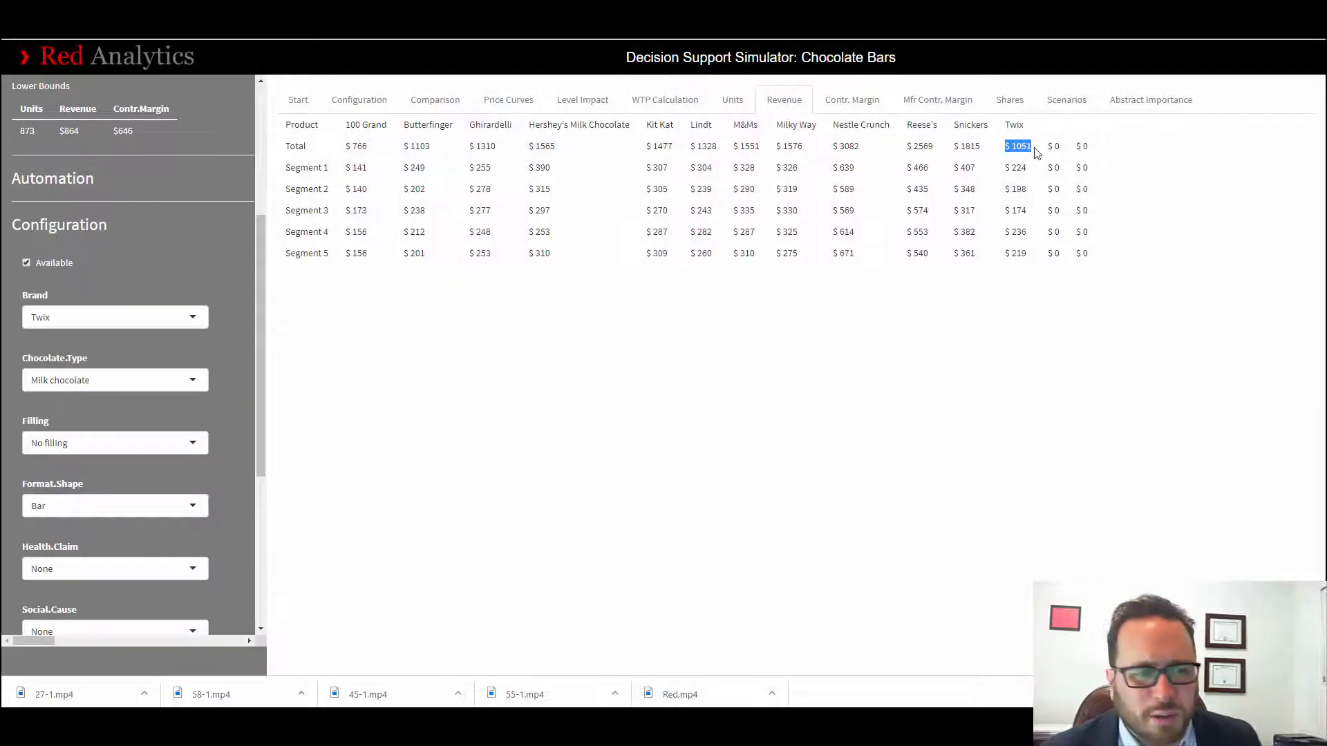
Step: Test Dark chocolate and Variety as the Twix chocolate type, check total revenue against QuickStats, and return it to Milk chocolate
click(192, 380)
click(177, 409)
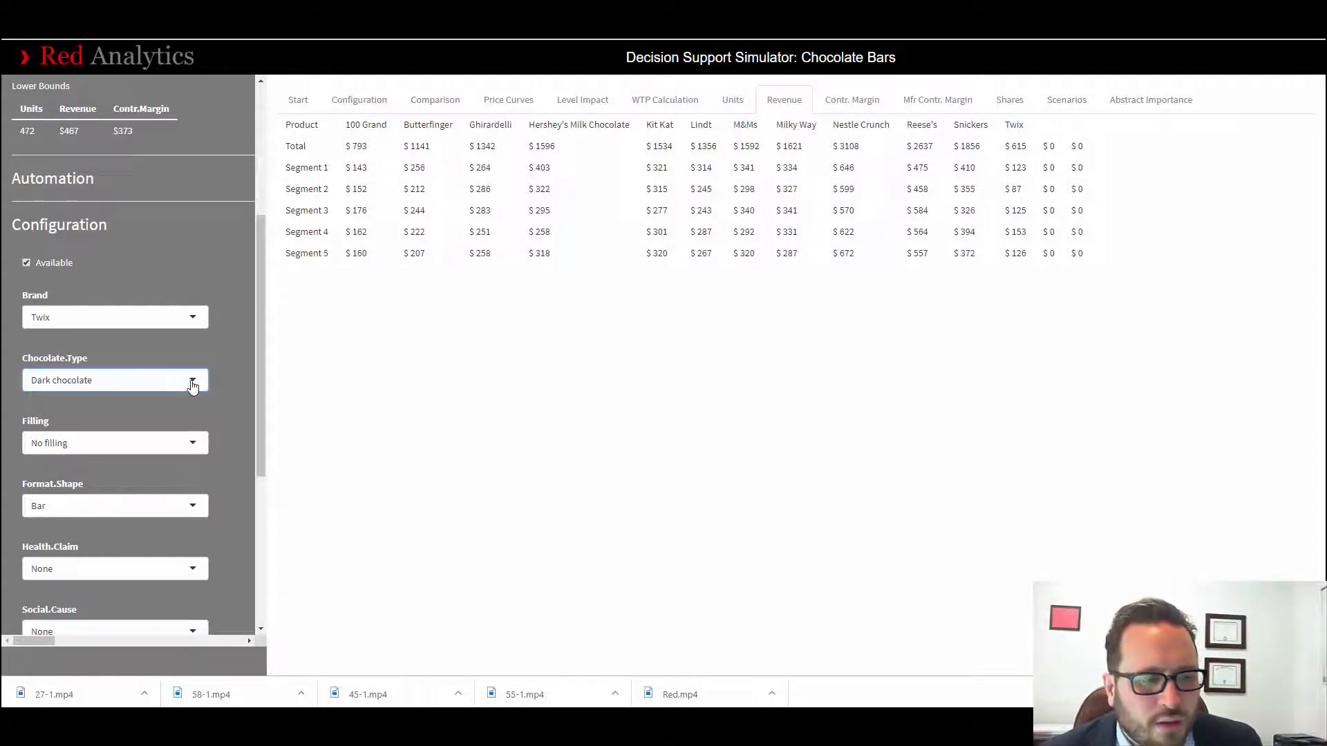
click(192, 384)
click(169, 459)
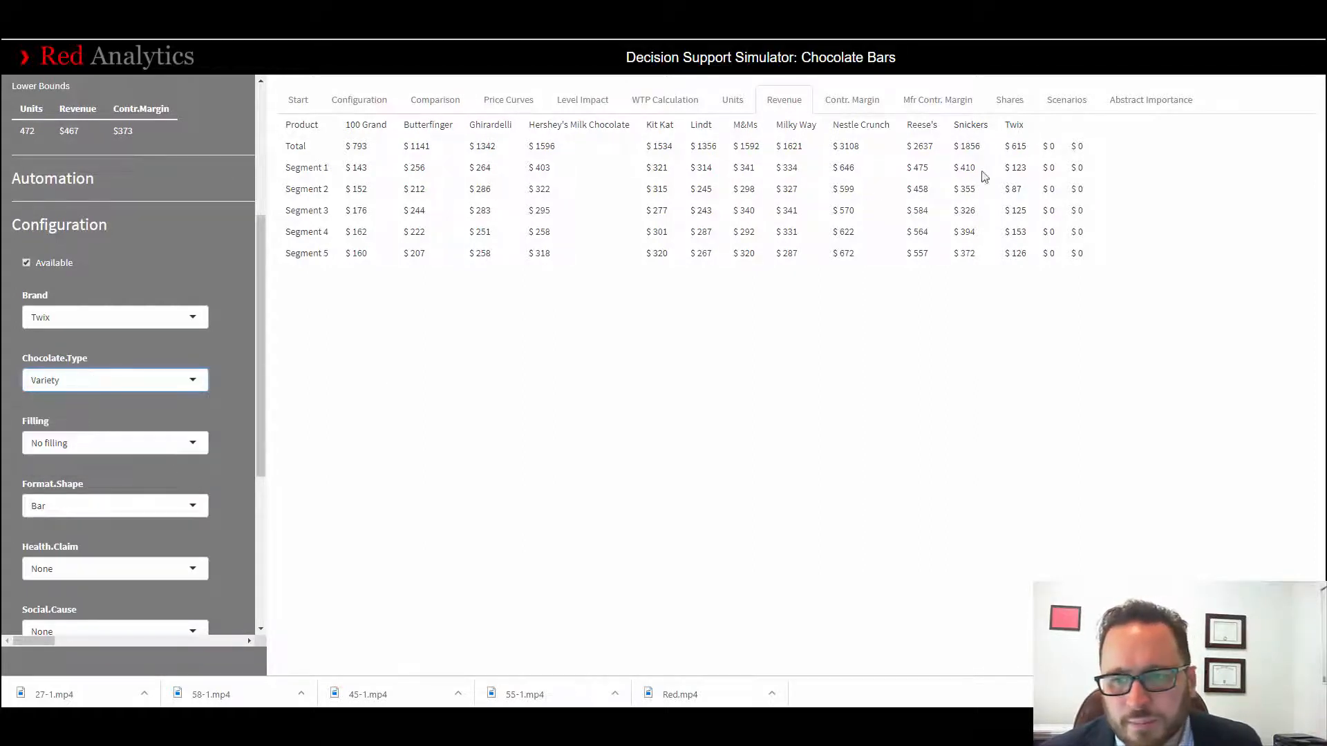
scroll(119, 222, up, 2)
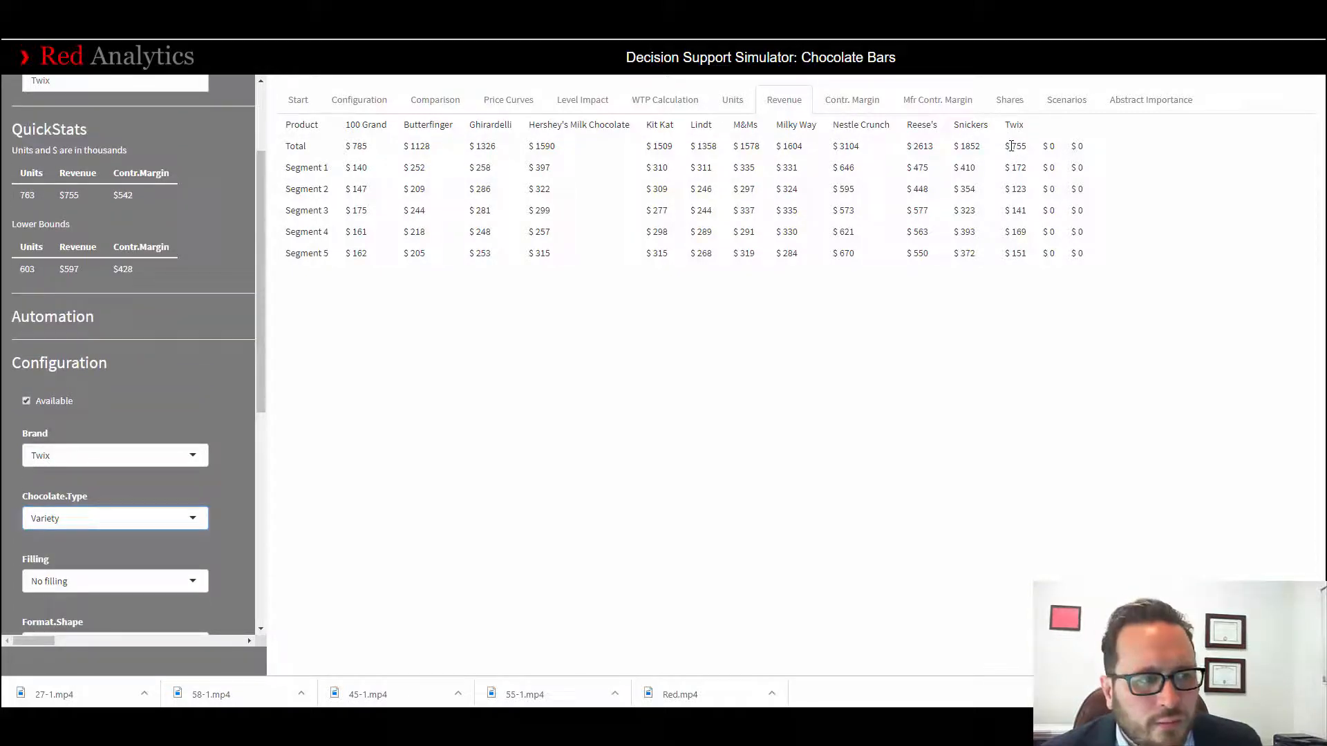
drag(1011, 146, 1026, 146)
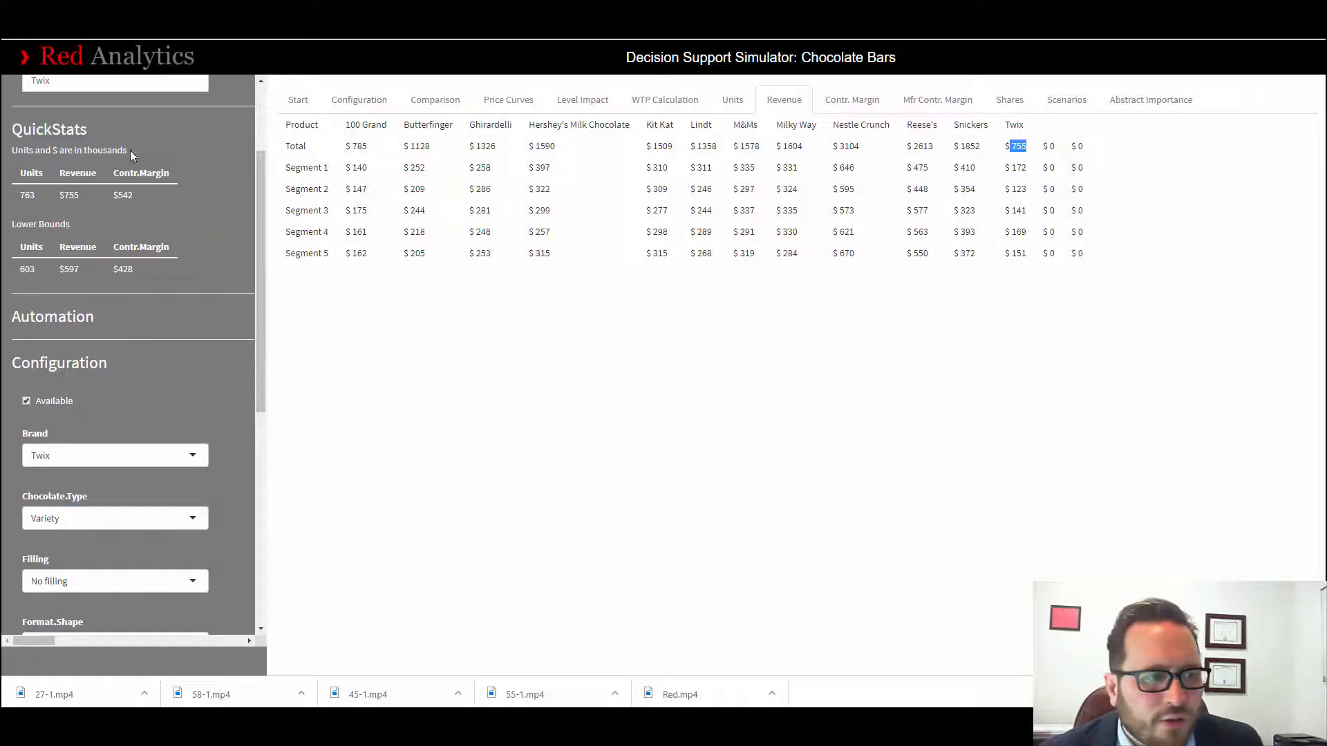
drag(59, 194, 77, 196)
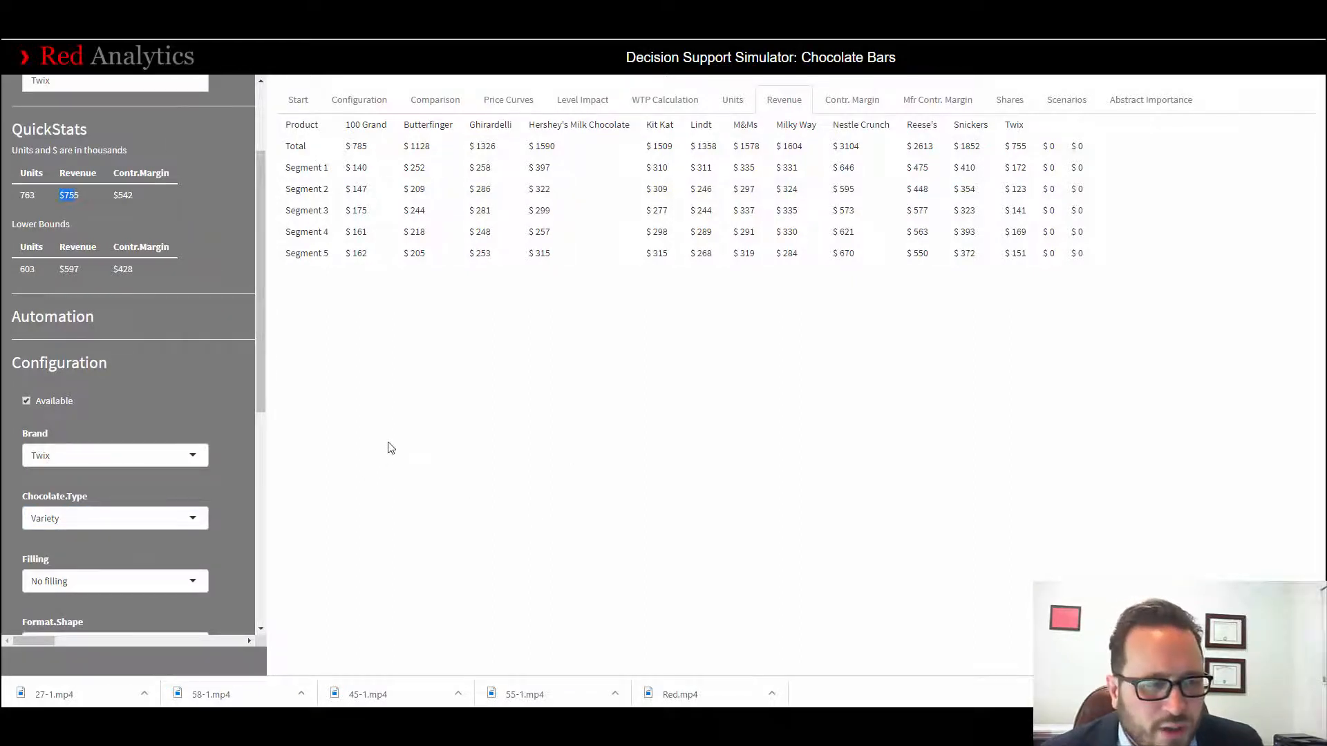
click(197, 520)
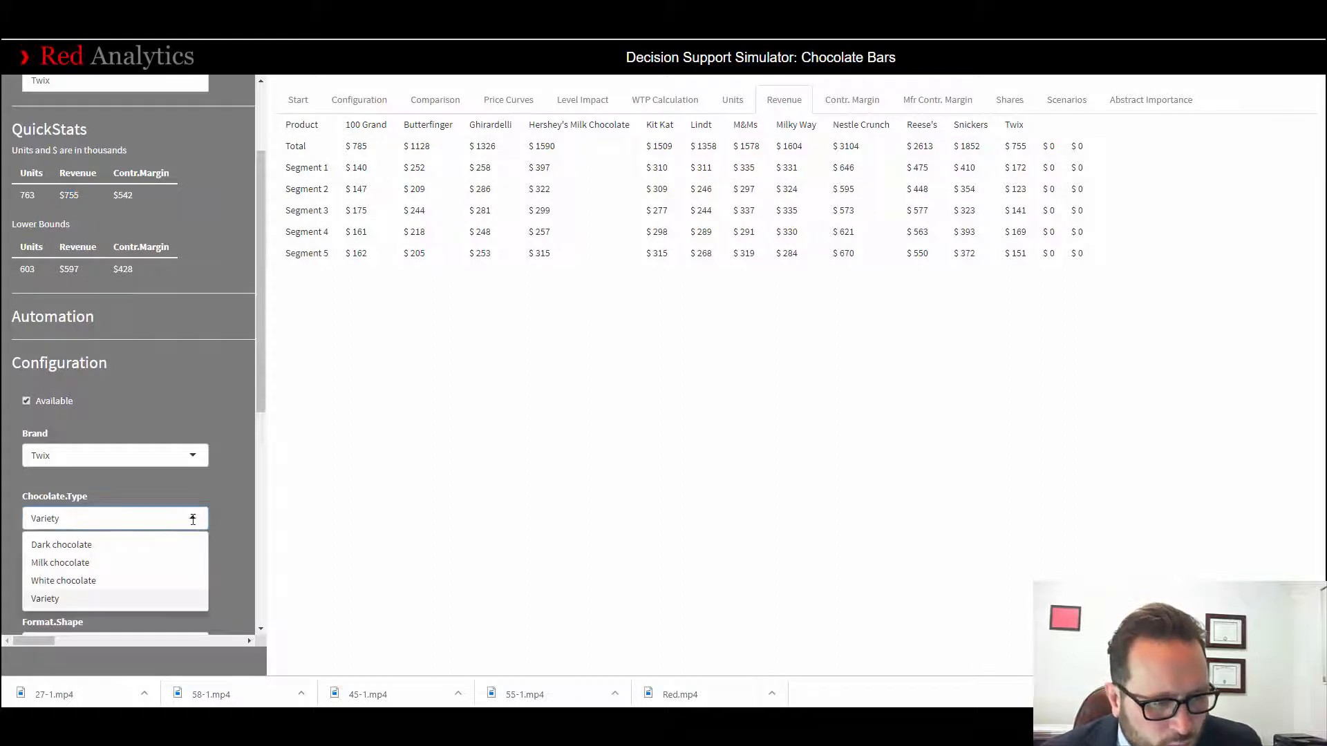
click(167, 564)
Step: Calculate the level impact for Twix with the filter group kept at Total, and examine the chocolate type results
scroll(205, 515, up, 2)
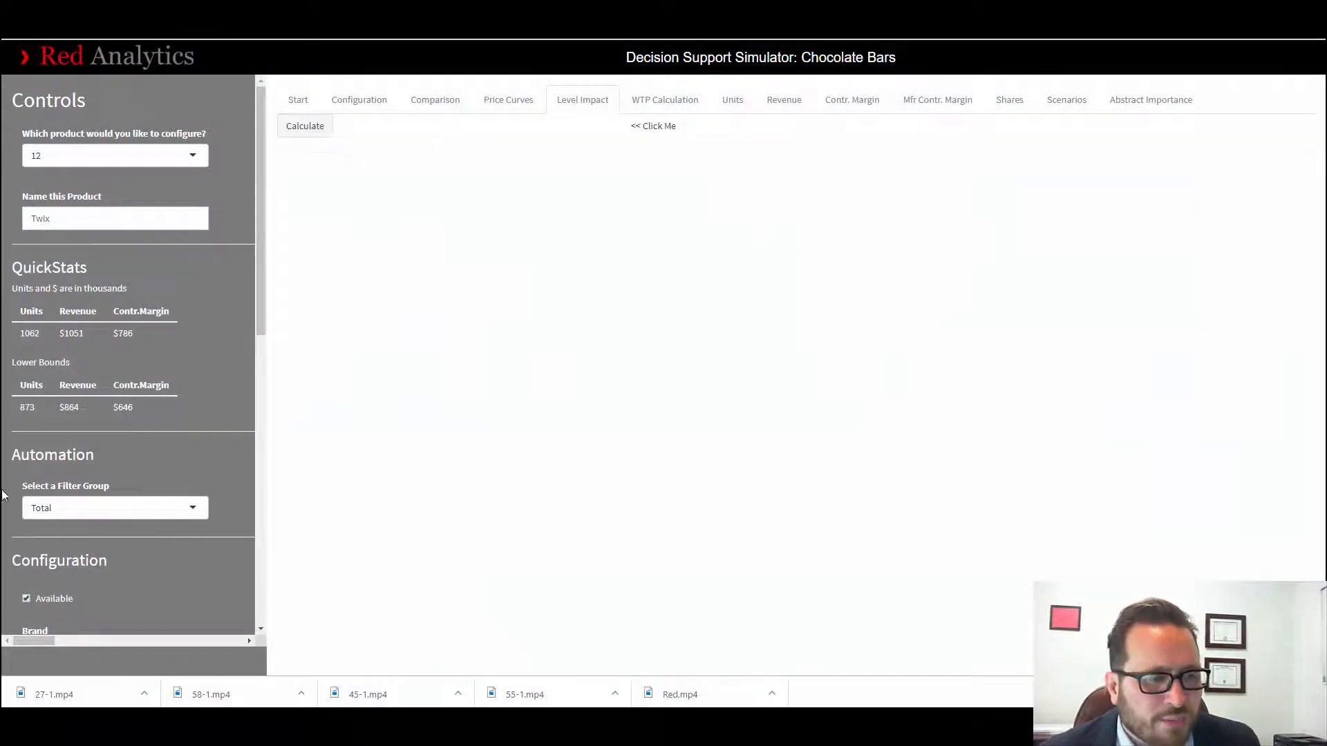
click(197, 509)
click(196, 509)
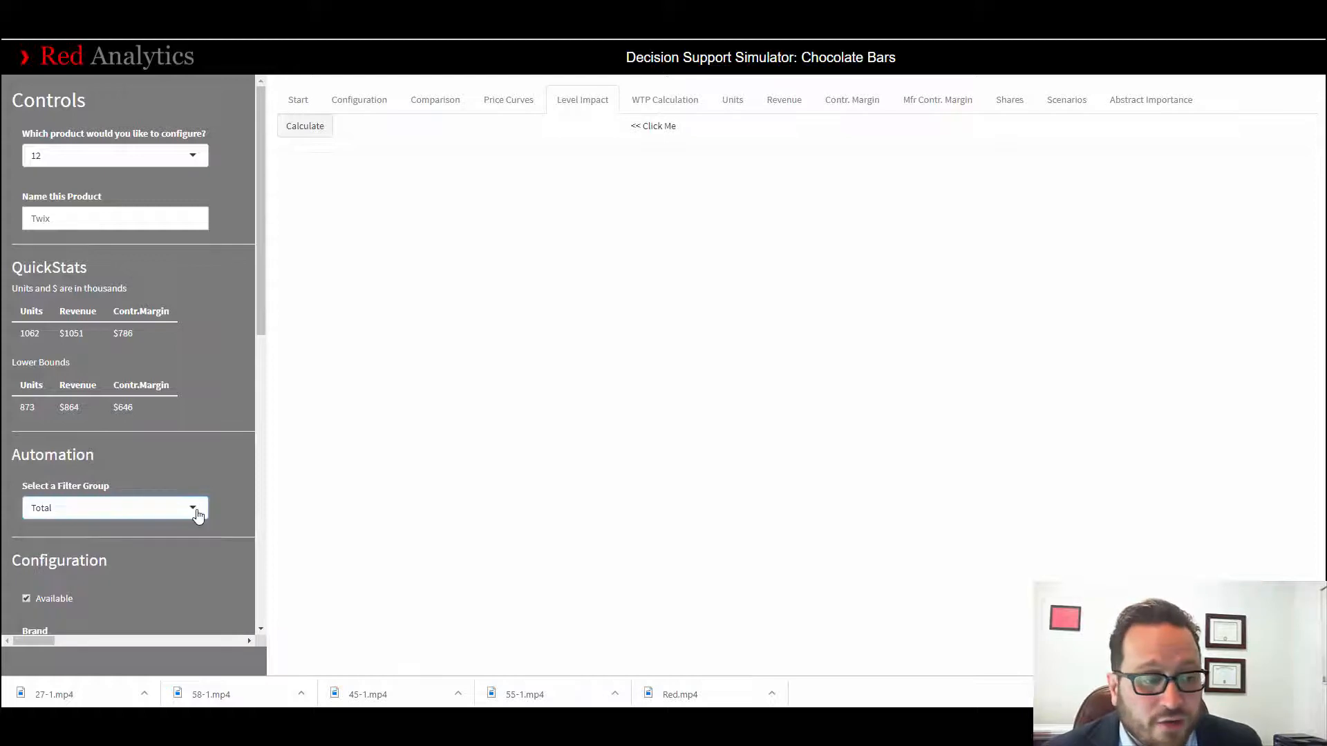
click(195, 508)
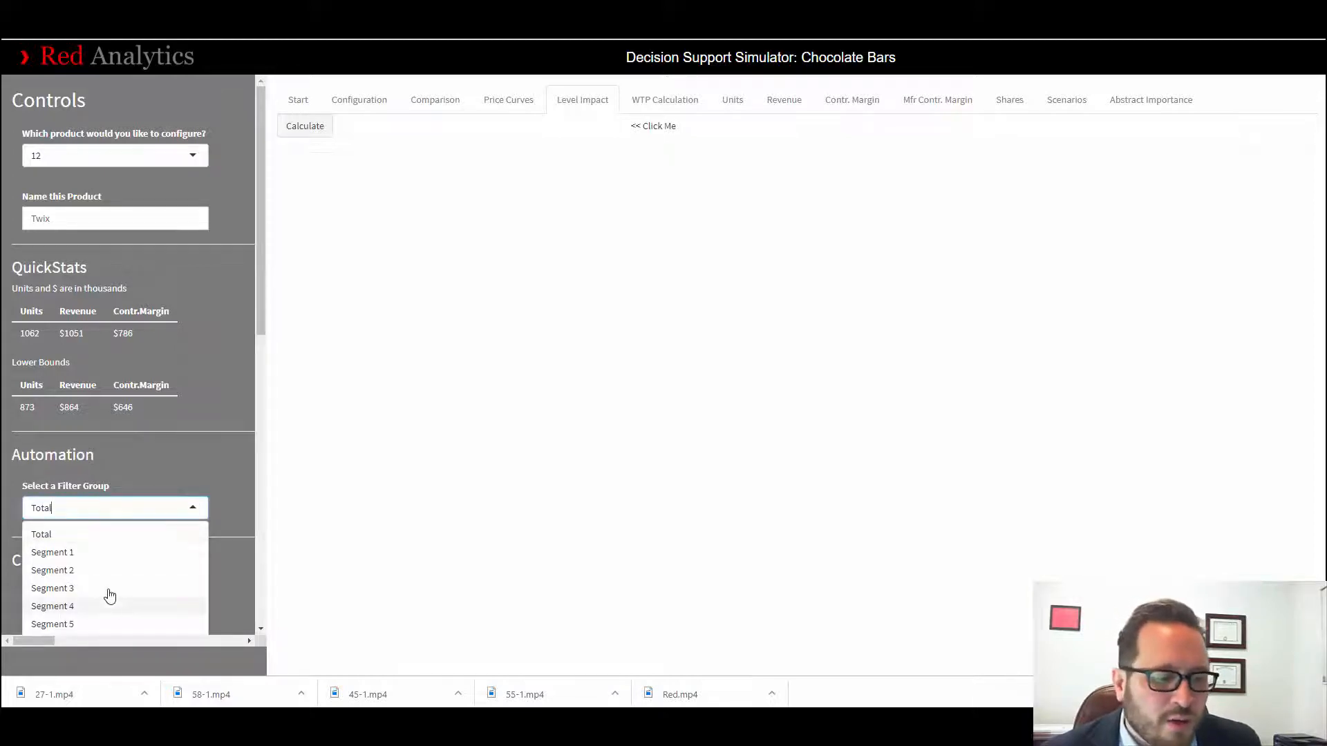
click(65, 533)
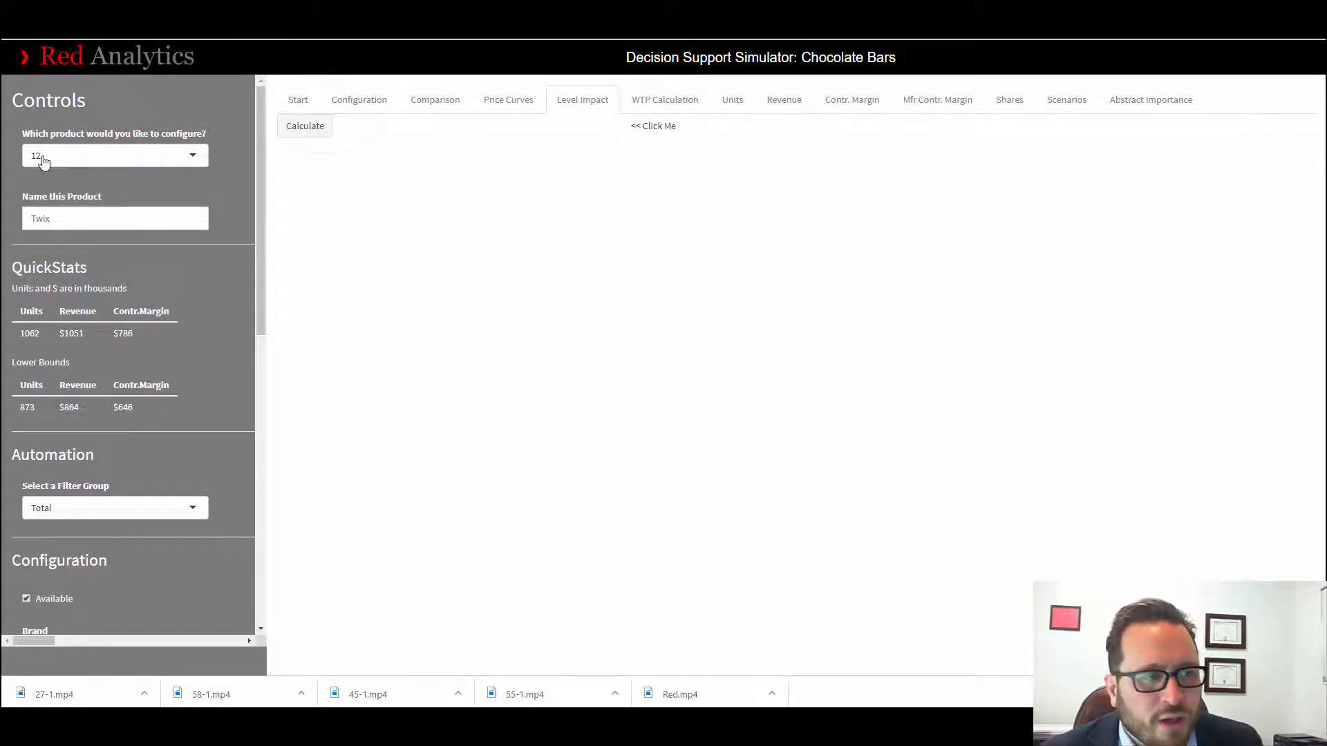
click(319, 132)
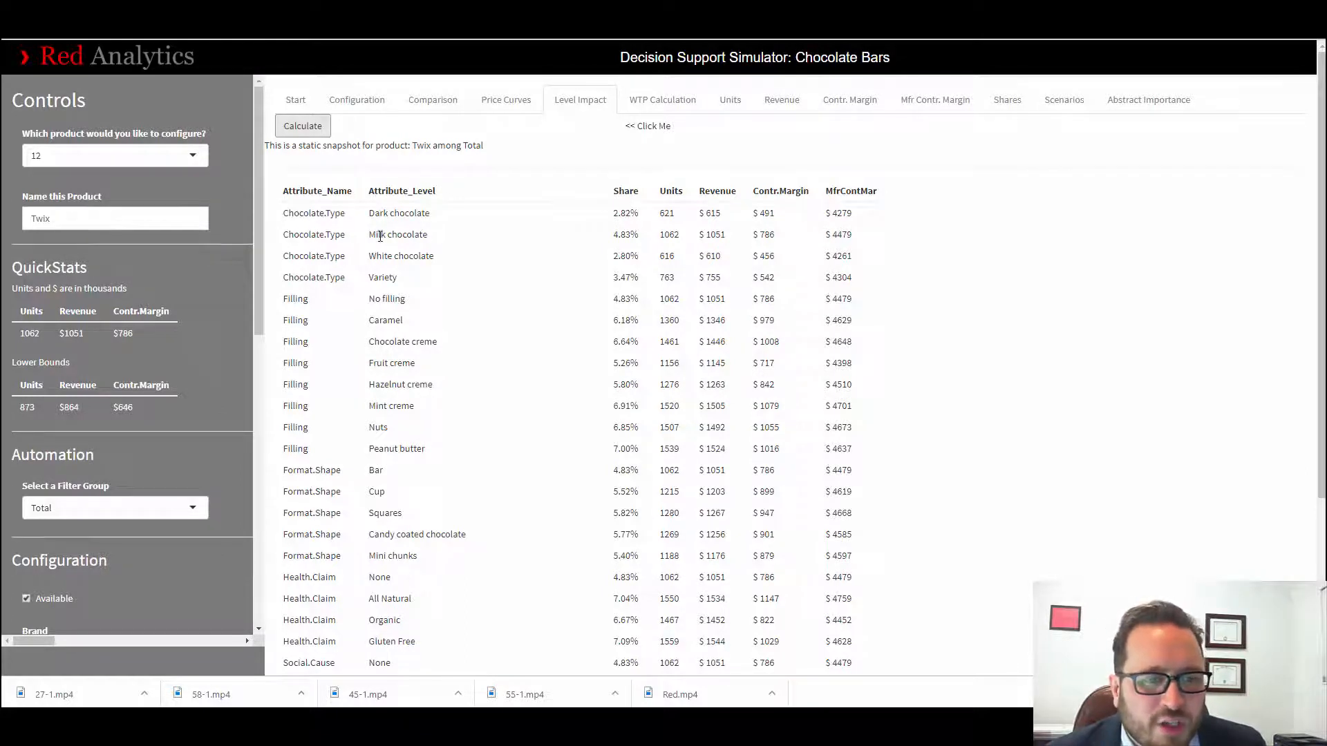
drag(378, 237, 407, 230)
click(401, 212)
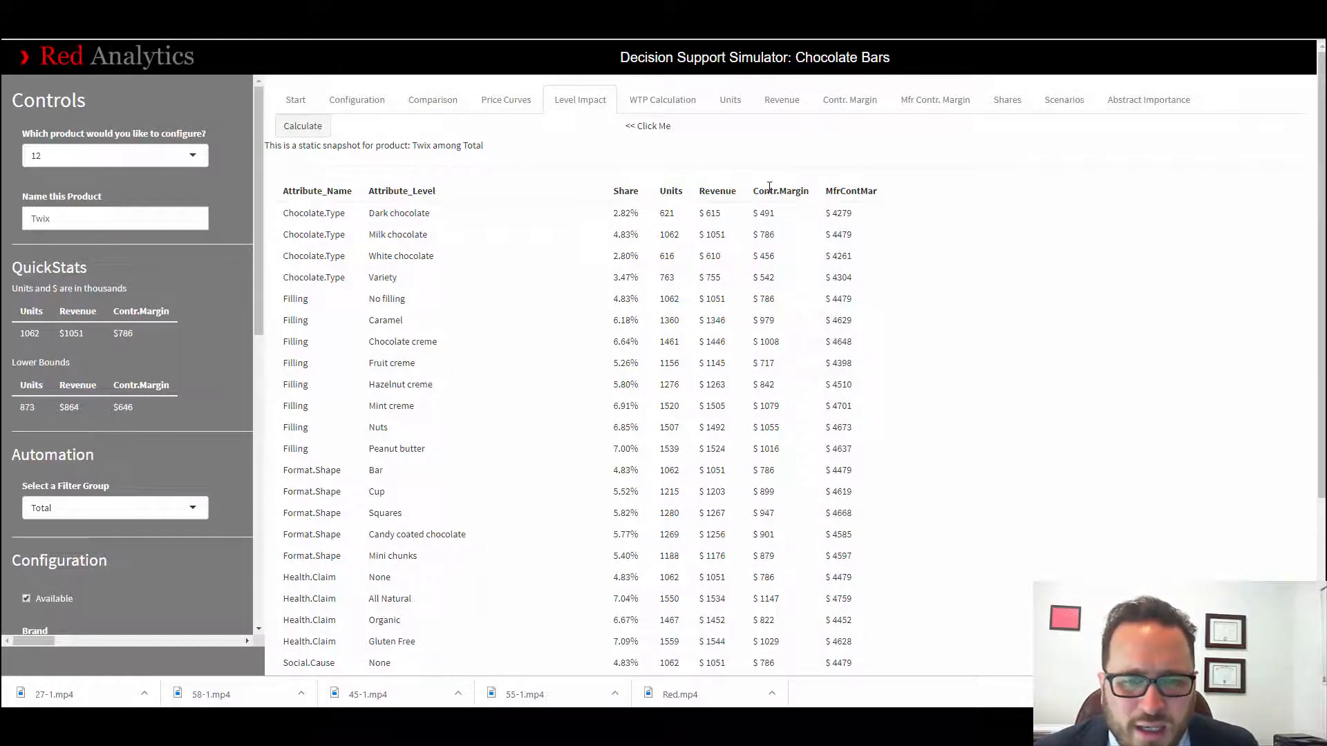
Step: Examine the Twix level impact results among Total for filling, format shape, health claim, social cause and package size
scroll(718, 270, down, 2)
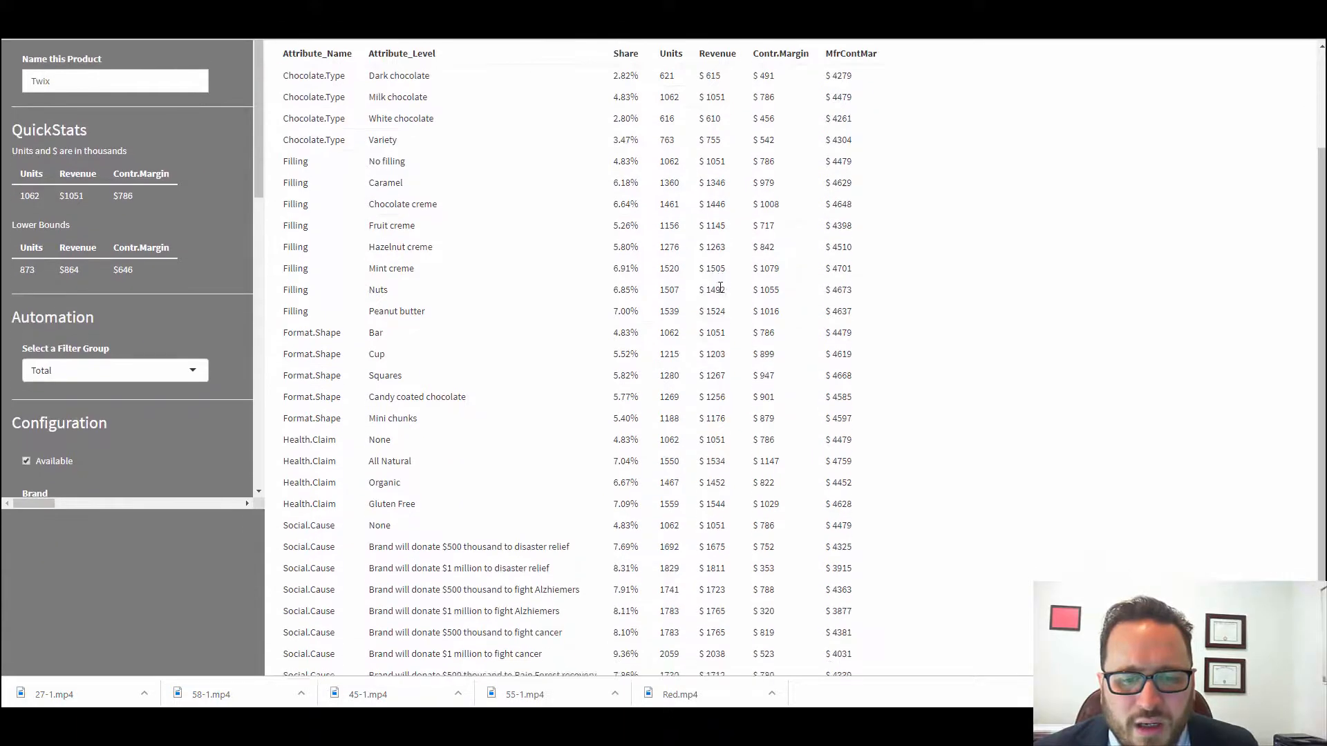
scroll(720, 287, down, 2)
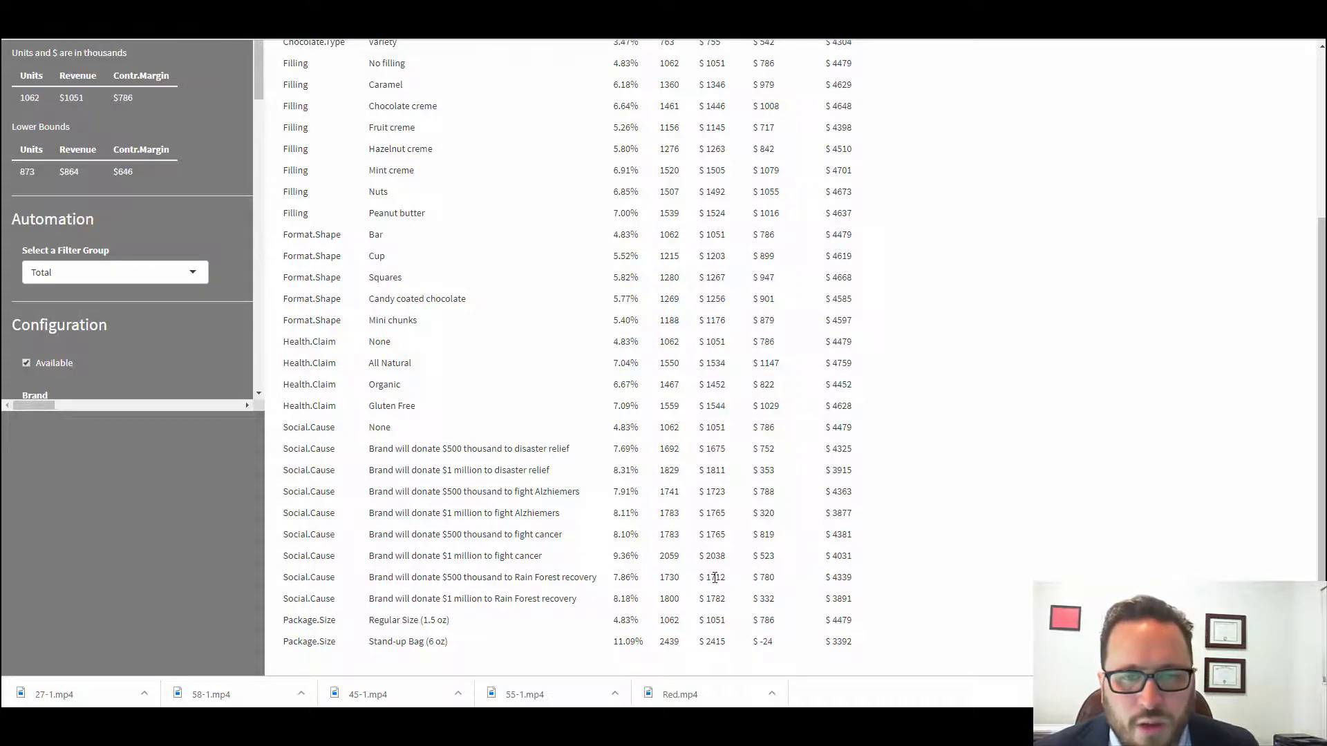
scroll(714, 577, up, 4)
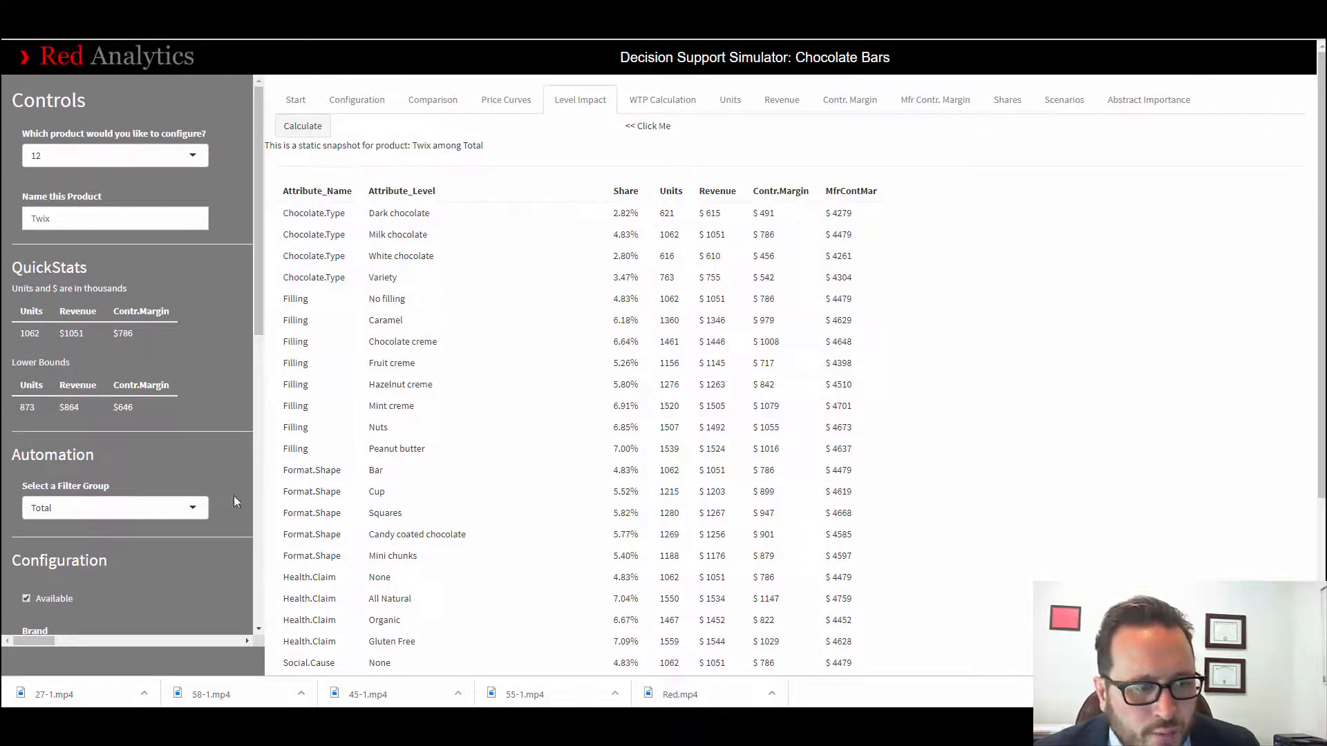
Step: Set the filter group to Segment 1, recalculate the level impact for Twix, and review the table of attribute levels
click(201, 508)
click(176, 548)
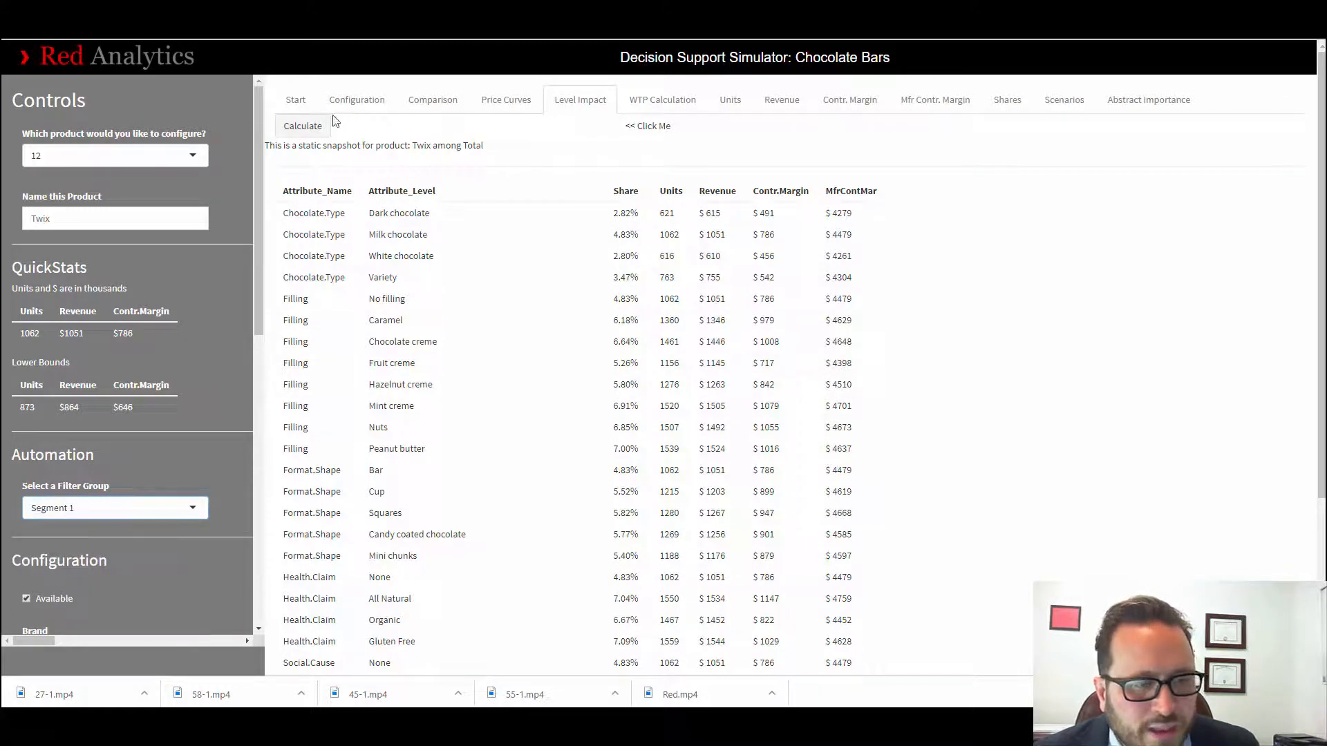
click(303, 127)
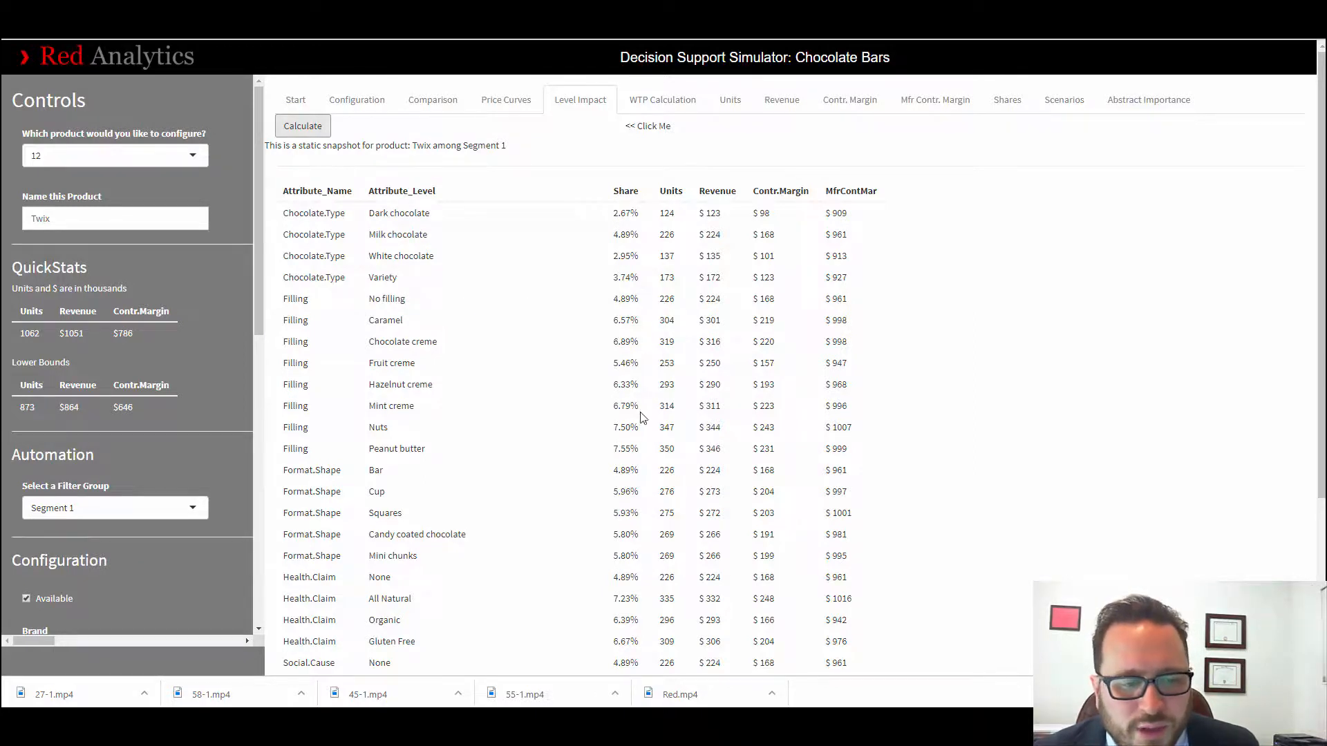
scroll(691, 449, down, 2)
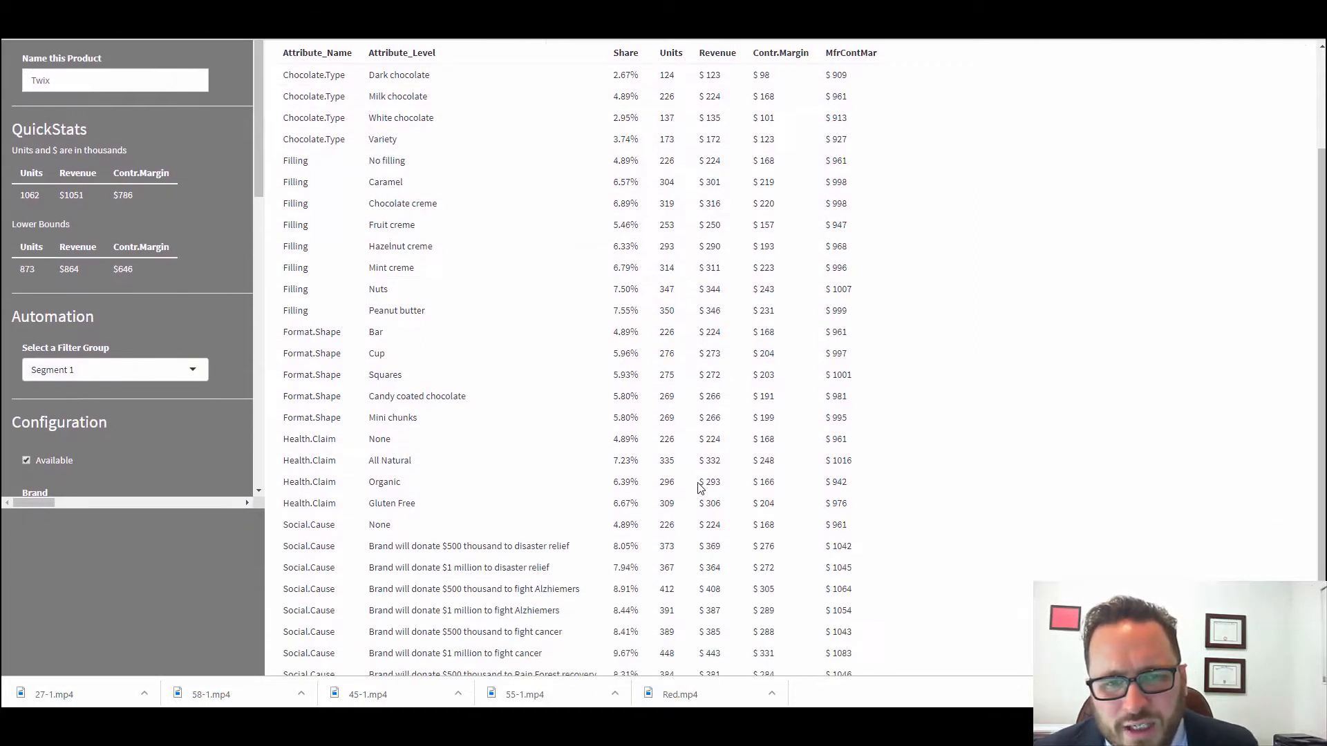
scroll(781, 484, up, 2)
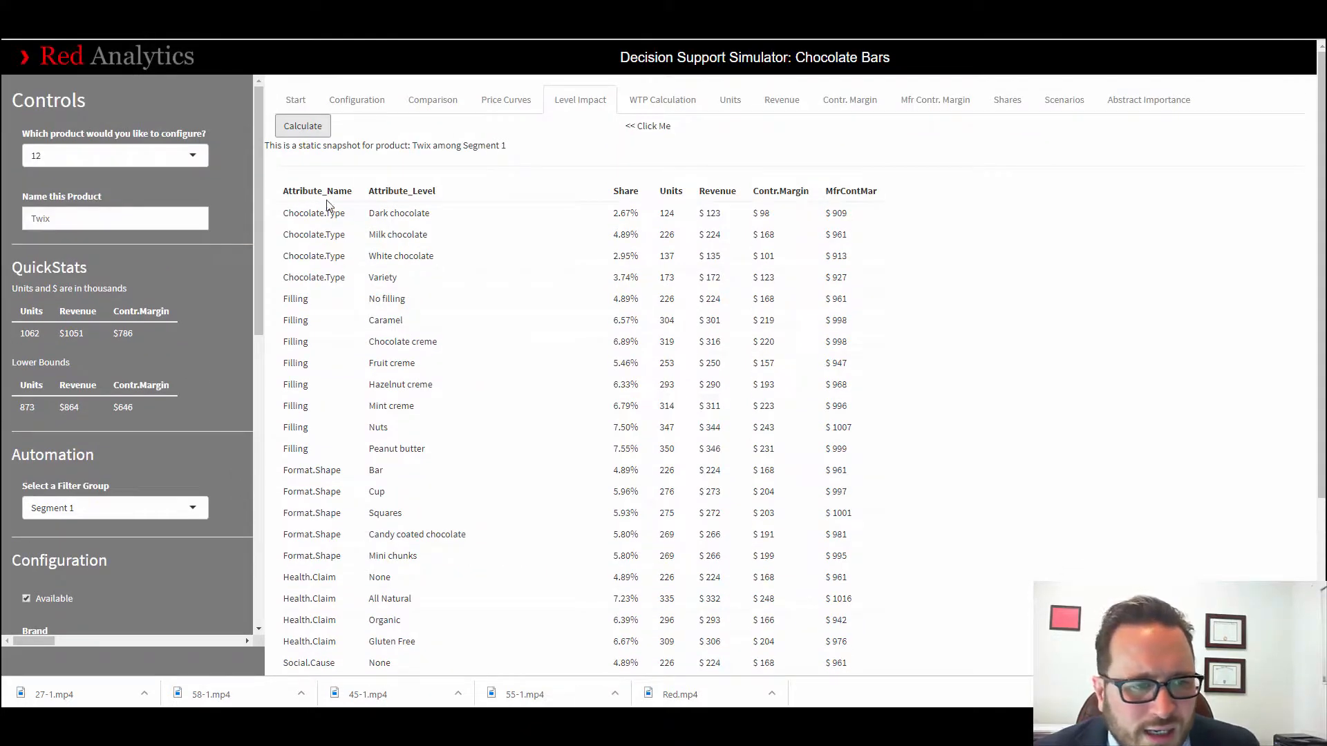
drag(280, 191, 810, 563)
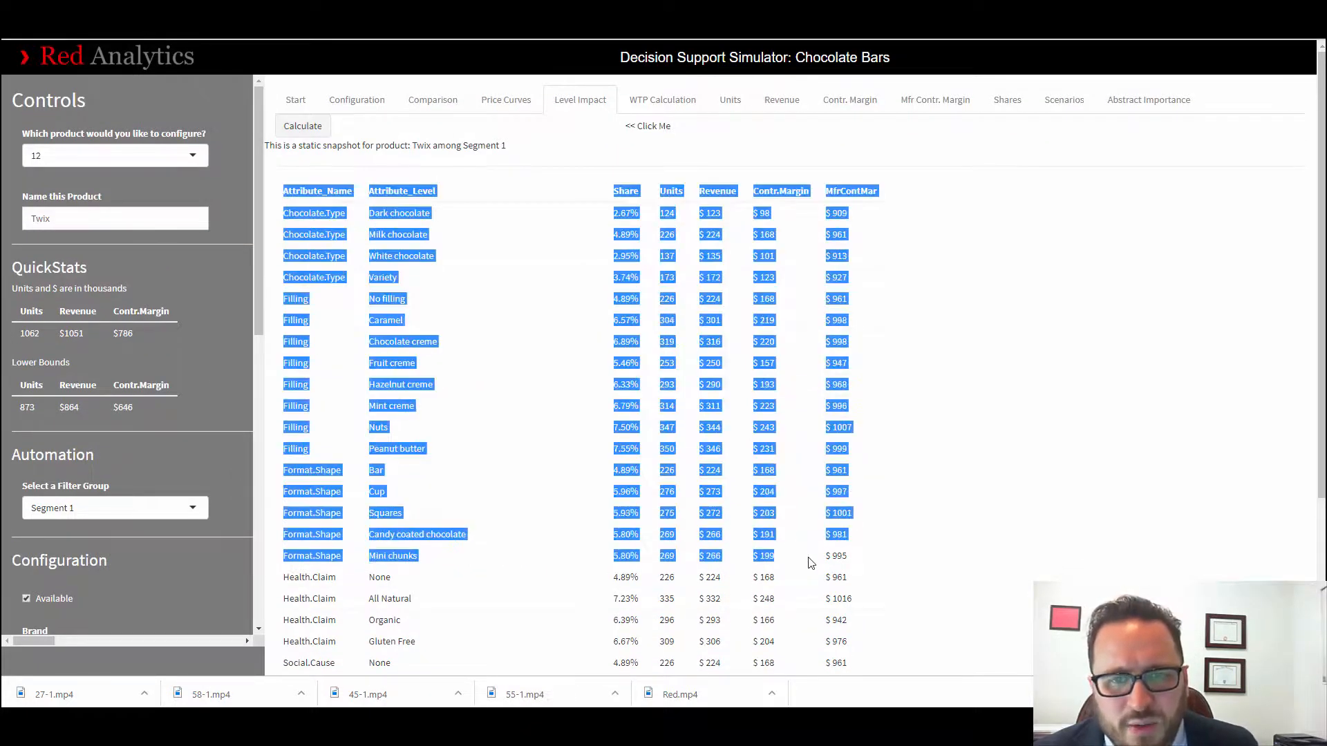
click(810, 562)
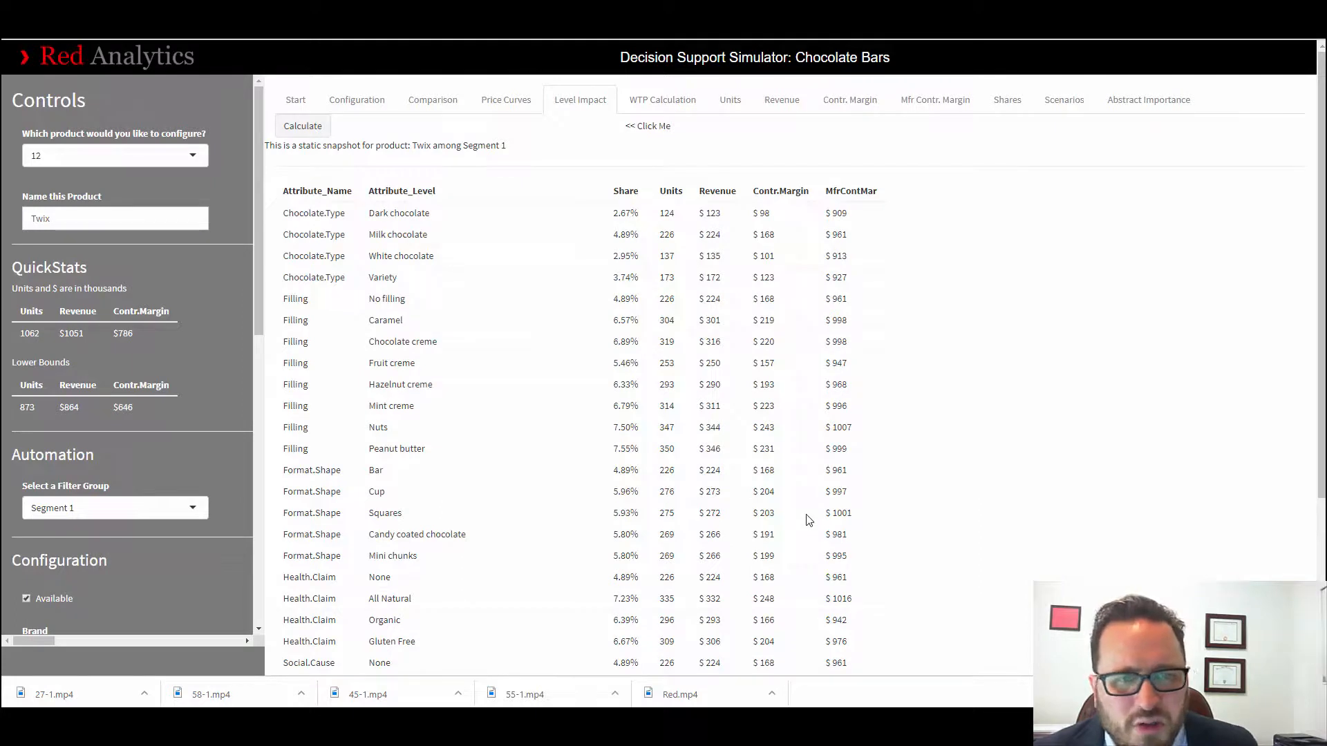